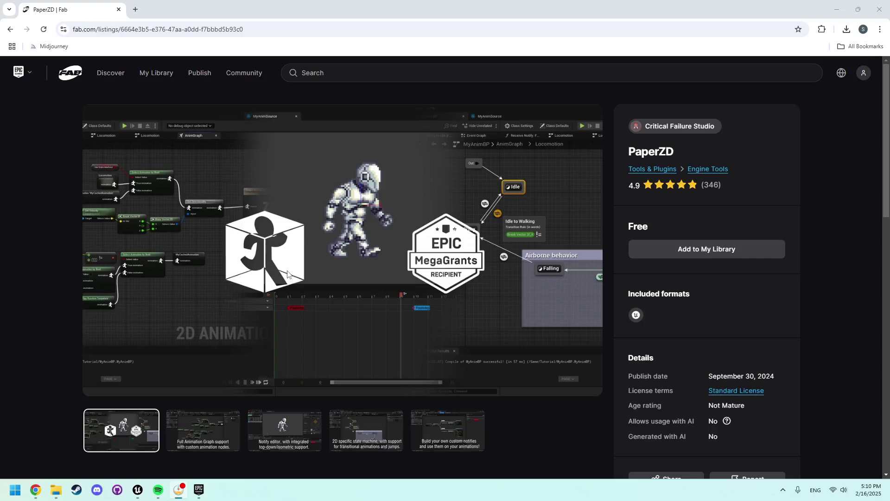
Browse PaperZD's second, Notify editor and 2D state machine previews, then return to the first
scroll(286, 235, down, 1)
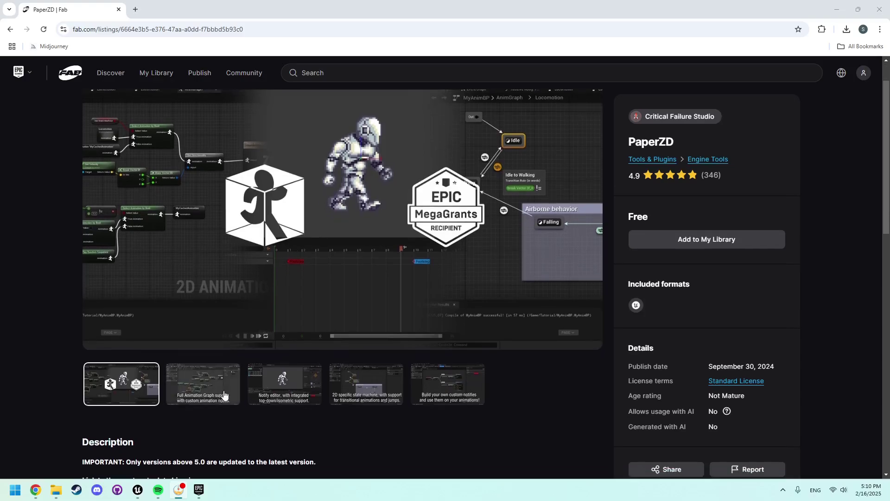
click(203, 384)
scroll(285, 367, up, 1)
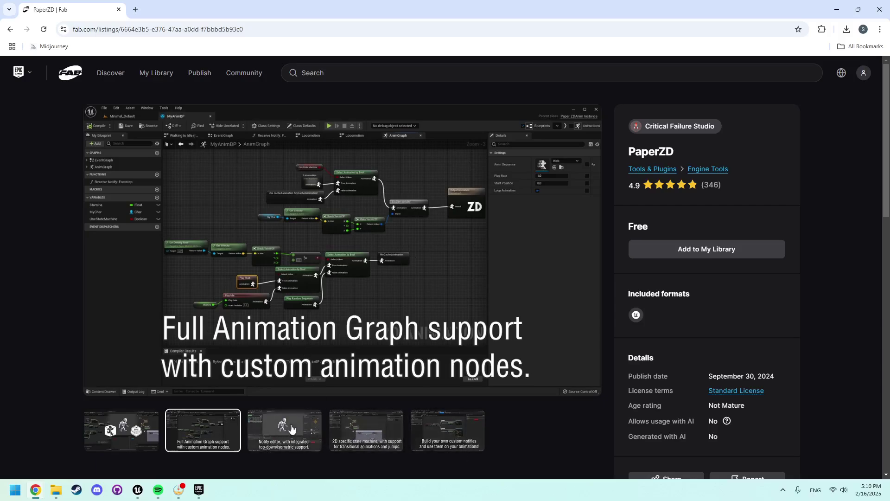
click(292, 429)
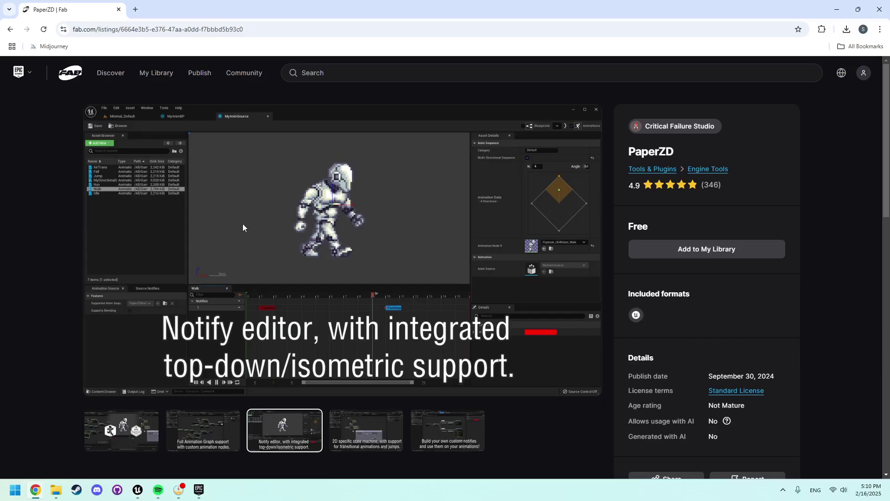
click(367, 442)
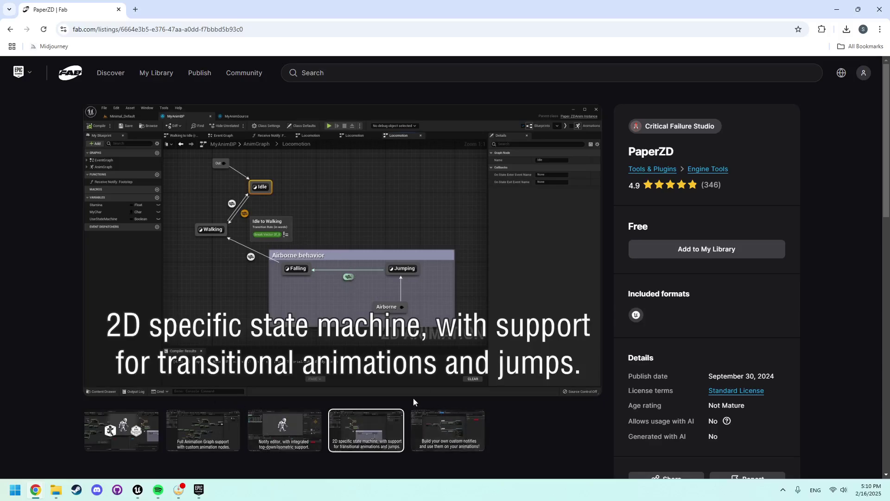
scroll(413, 394, down, 2)
scroll(412, 387, up, 2)
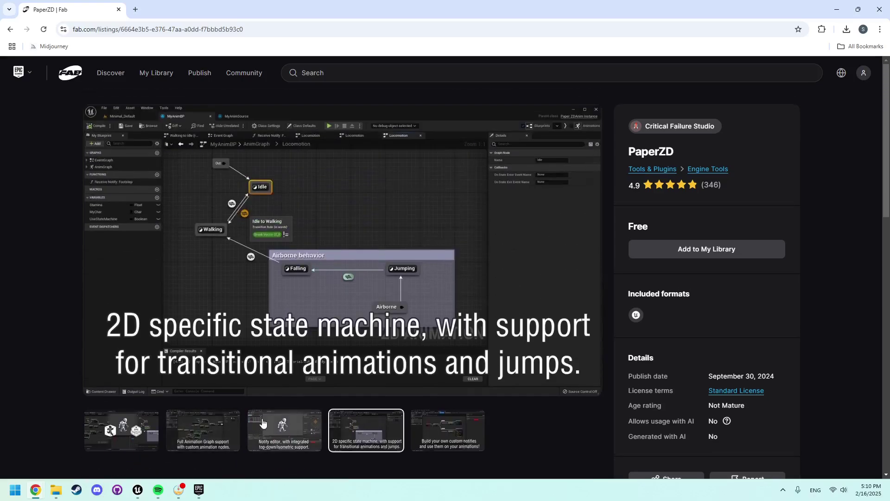
click(121, 430)
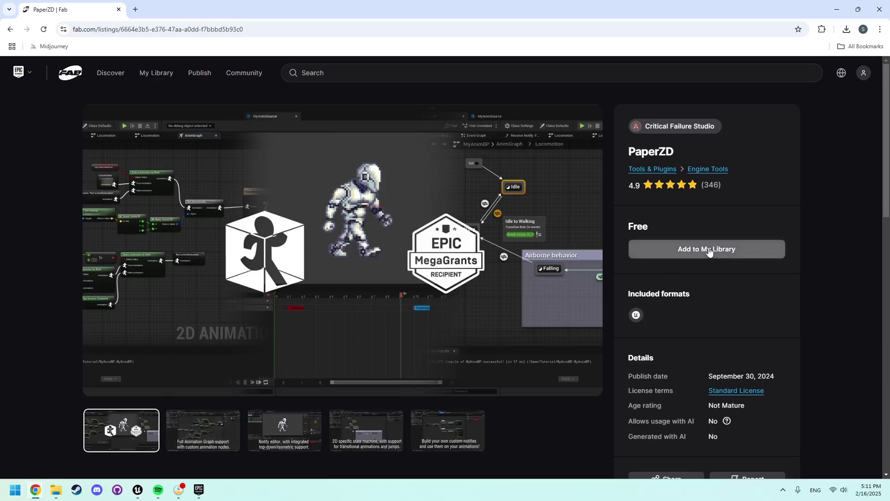
click(199, 489)
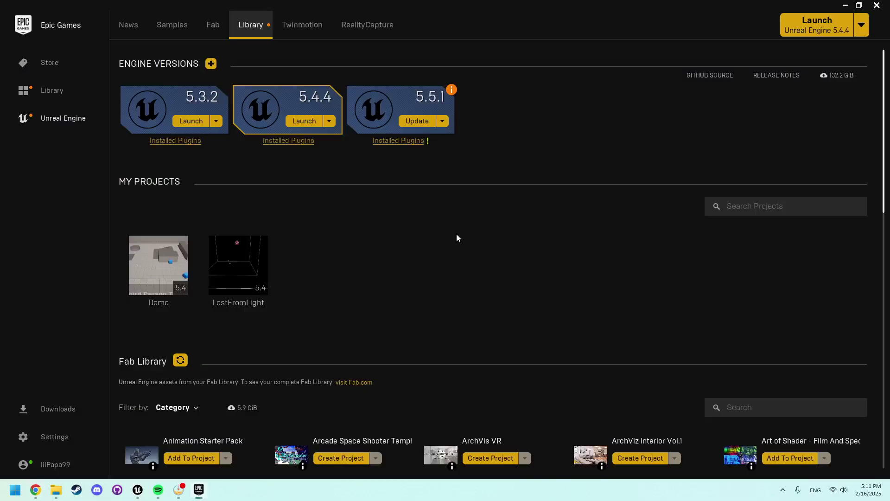
scroll(460, 232, down, 2)
click(168, 319)
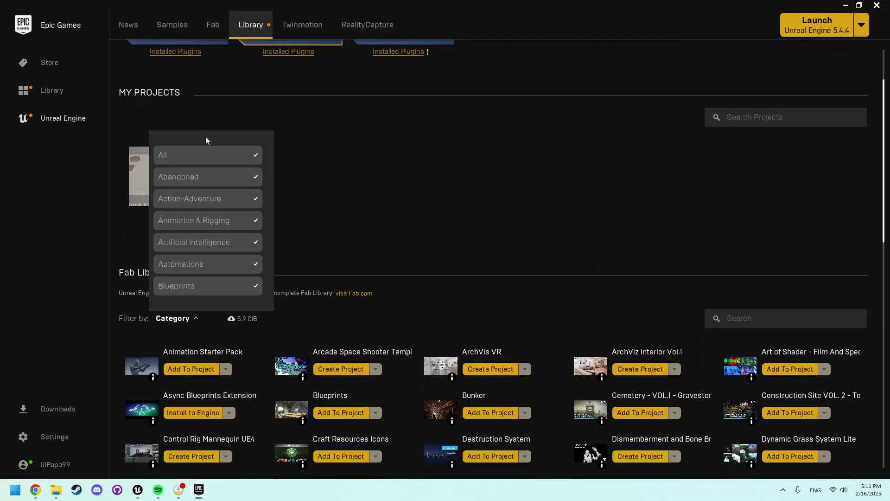
click(194, 153)
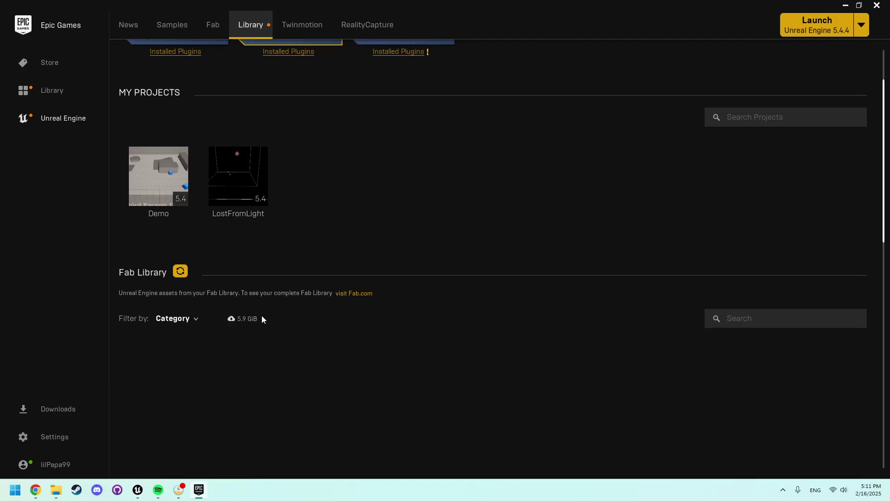
scroll(416, 283, up, 2)
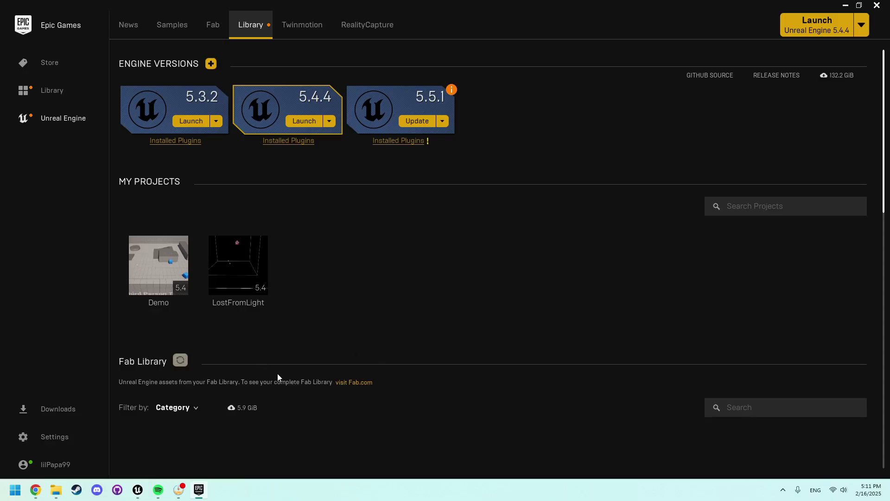
click(183, 409)
click(179, 254)
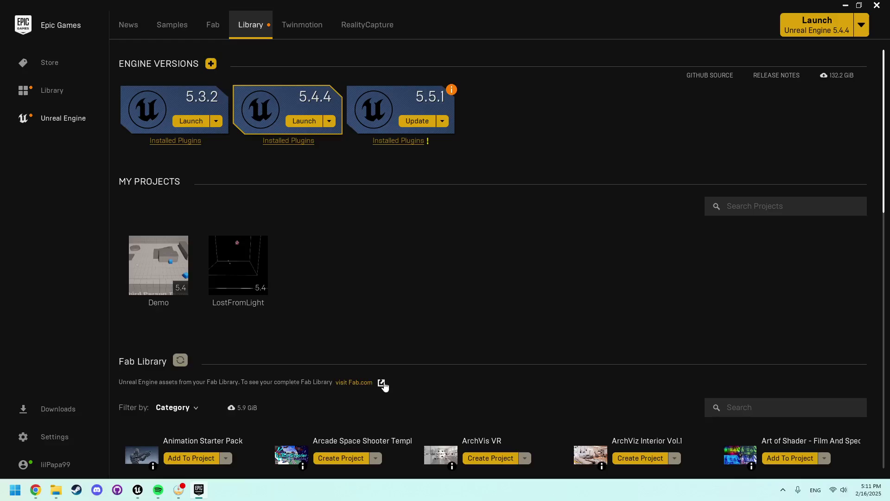
scroll(385, 382, down, 2)
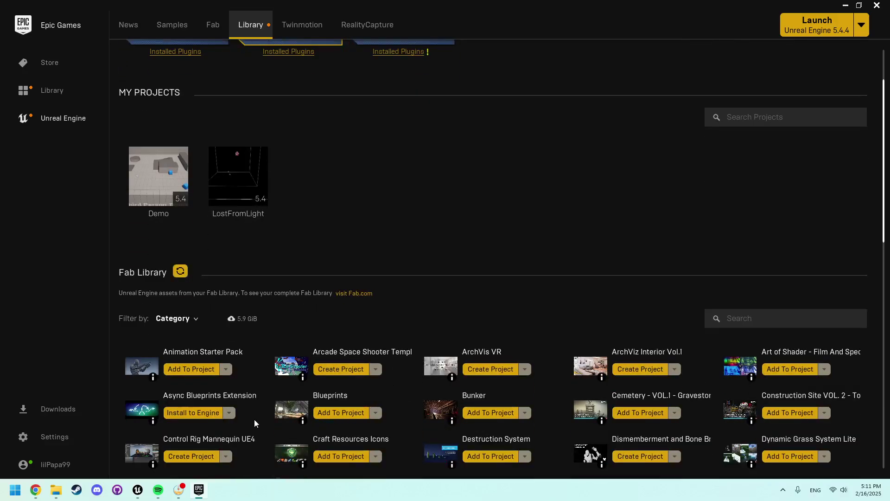
scroll(257, 422, down, 8)
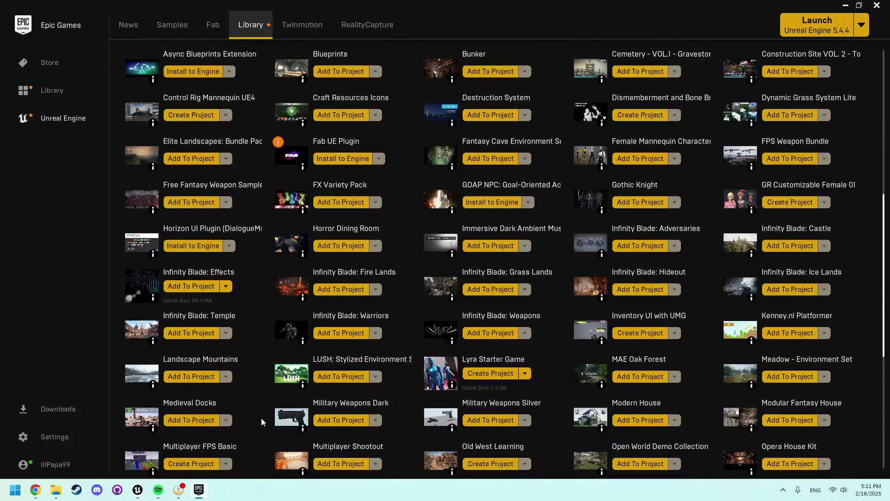
scroll(262, 415, down, 3)
click(195, 373)
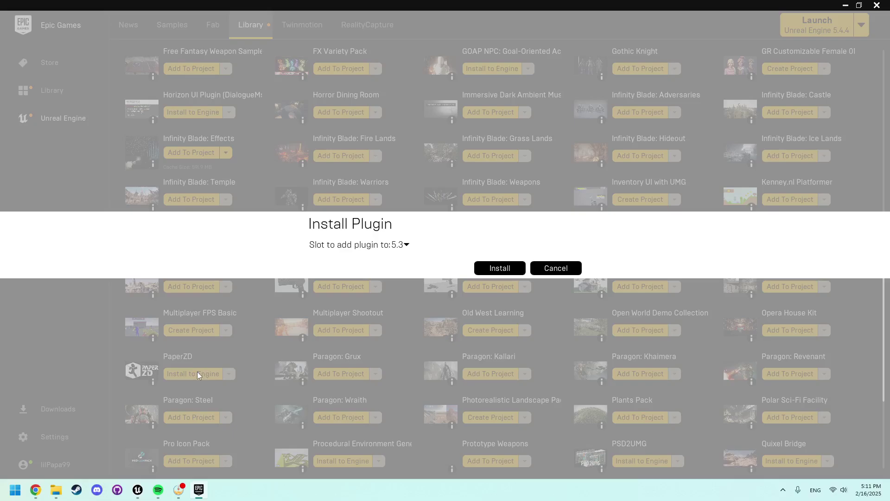
click(556, 268)
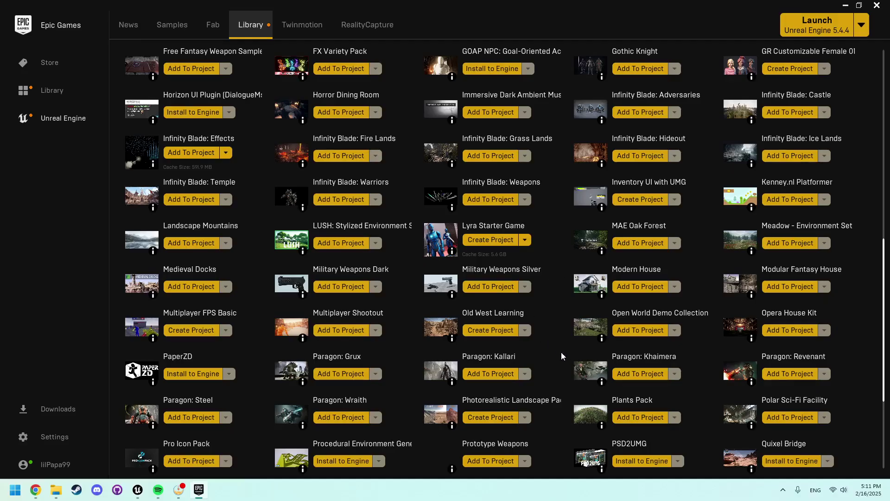
scroll(560, 357, up, 8)
scroll(561, 376, up, 4)
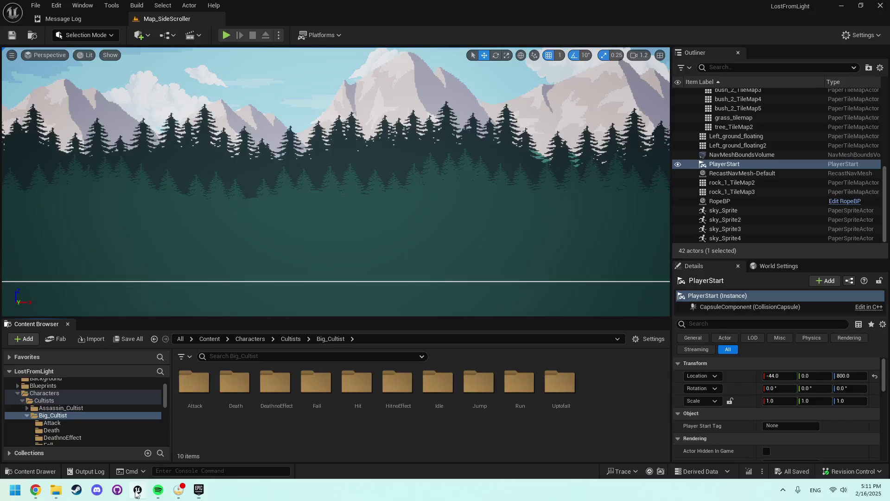
Switch to the LostFromLight project and select the ground_tilemap in the level
click(138, 490)
middle_drag(388, 214, 388, 181)
click(412, 222)
Browse from Big_Cultist's Hit folder up to Cultists and open the Adventurer content folder
scroll(411, 223, up, 5)
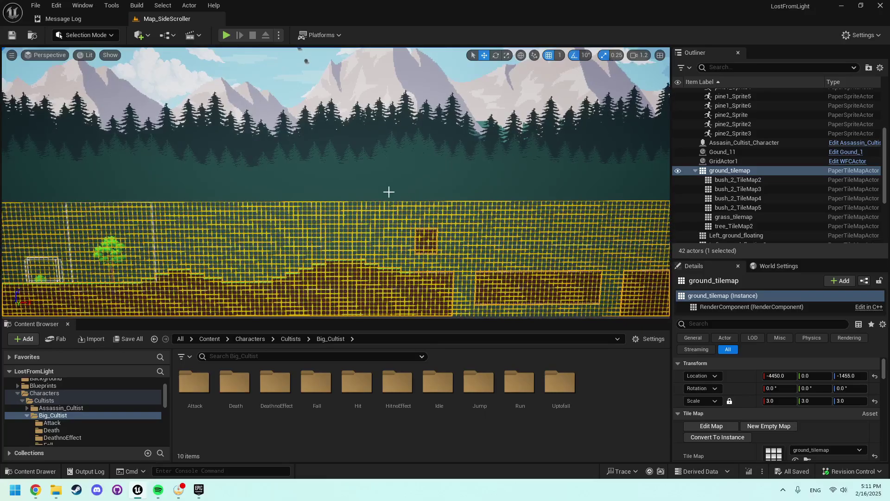
scroll(387, 193, up, 3)
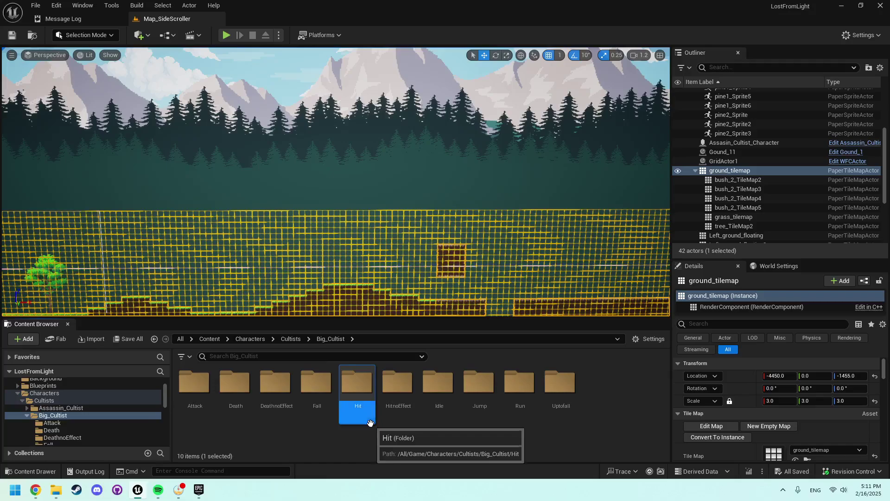
click(357, 385)
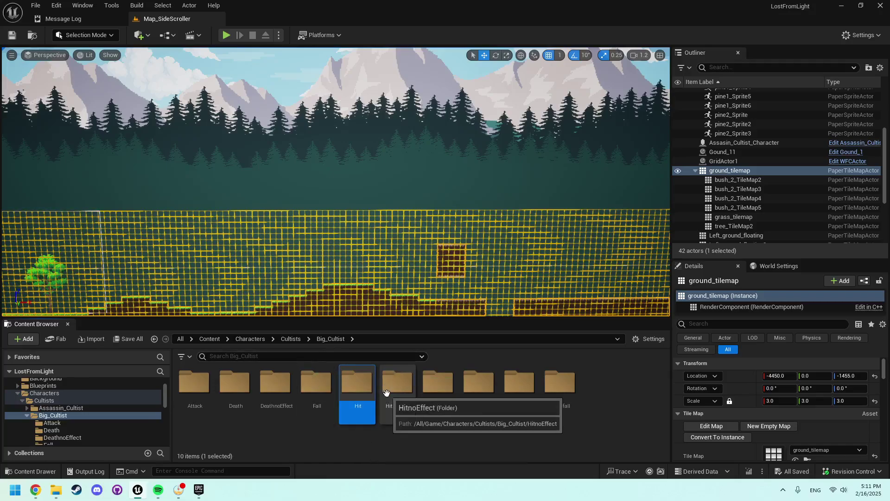
click(419, 438)
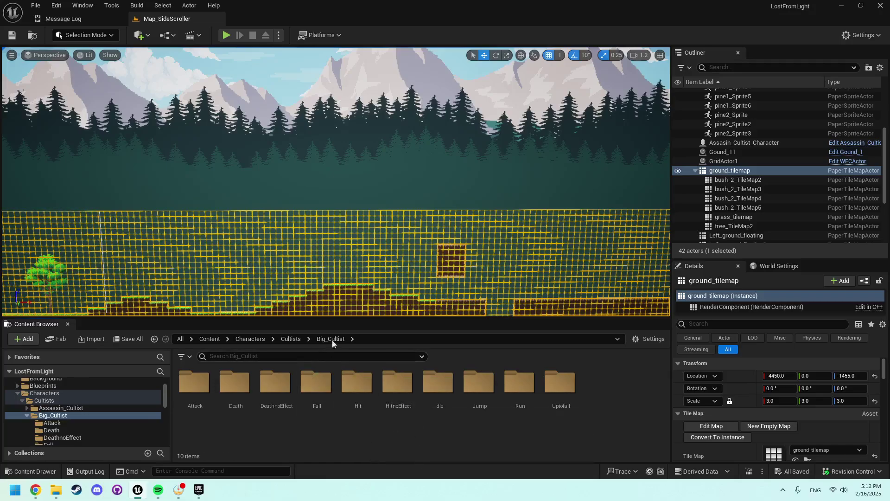
click(288, 341)
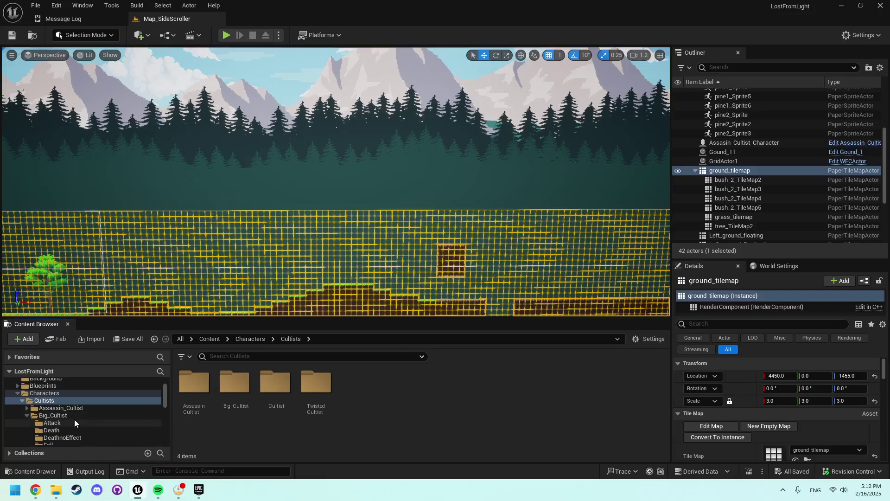
scroll(73, 420, up, 3)
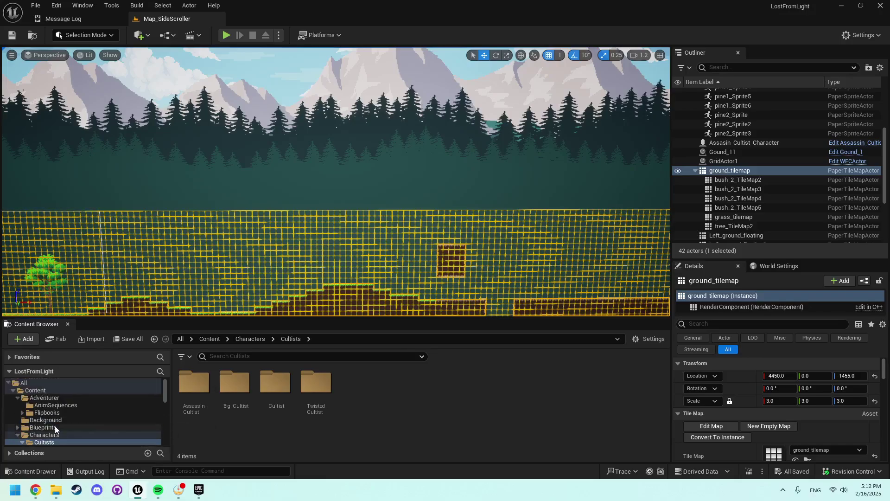
click(47, 397)
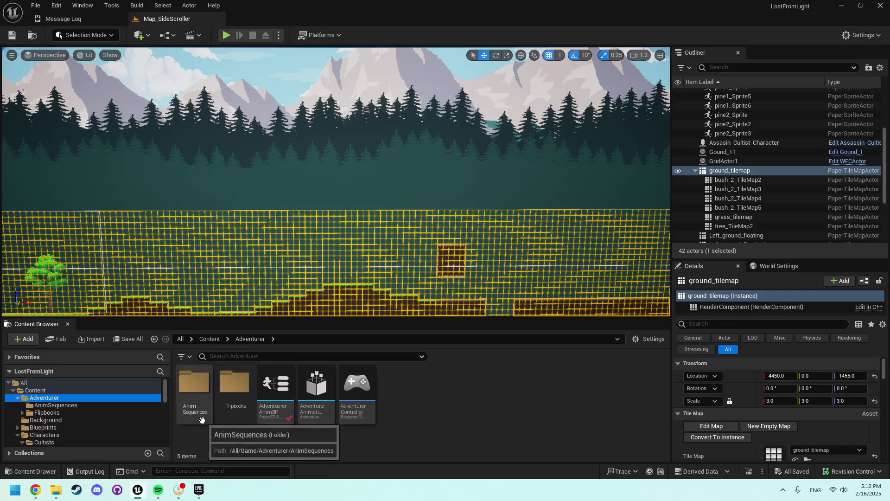
Open the adventurer-idle flipbook from Adventurer's Flipbooks > Idle folder
double_click(235, 384)
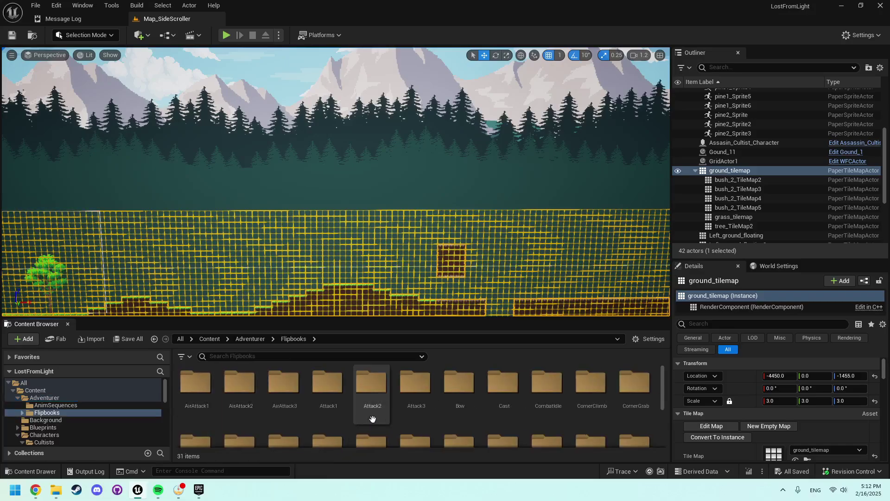
scroll(235, 423, up, 5)
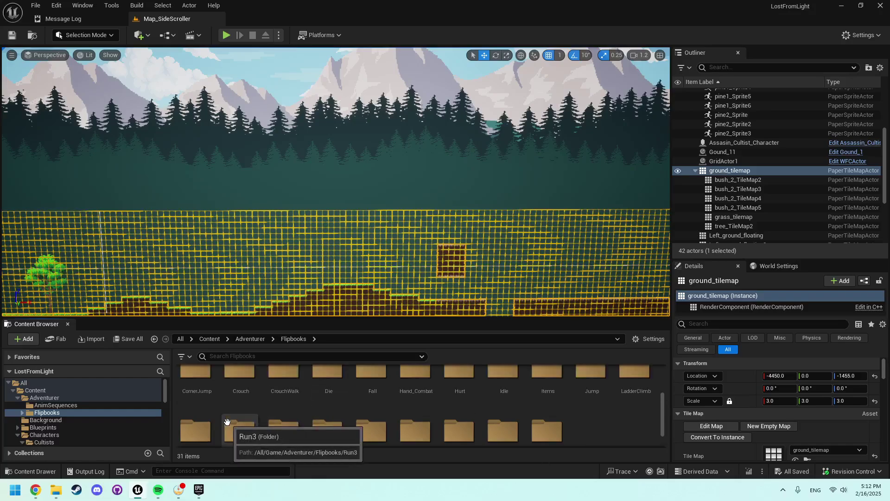
double_click(504, 384)
double_click(195, 387)
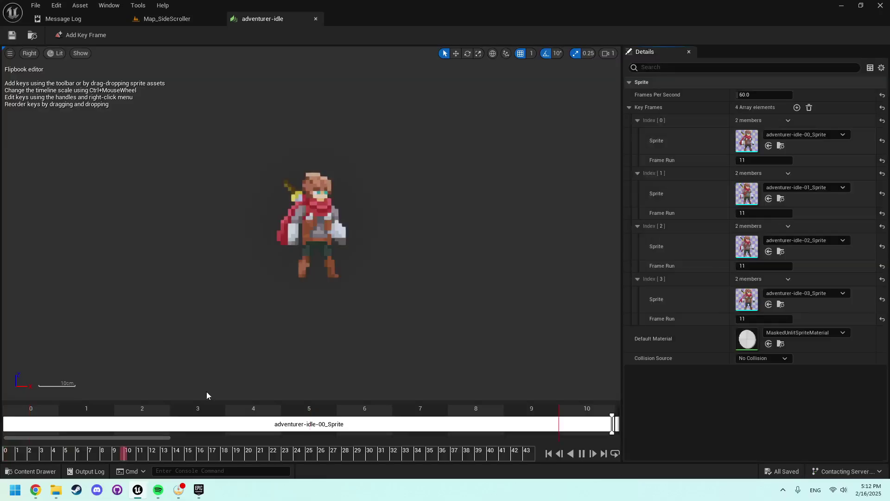
scroll(341, 216, up, 1)
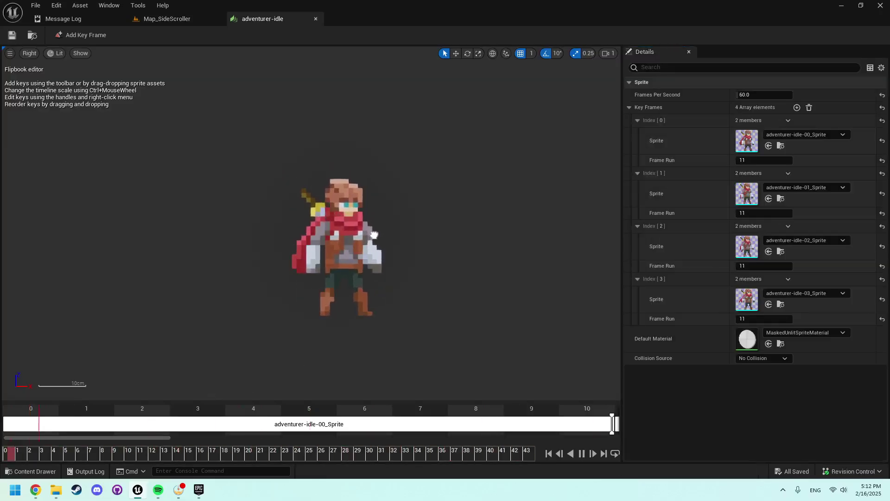
Close the adventurer-idle flipbook and browse back up through the content folders
click(316, 18)
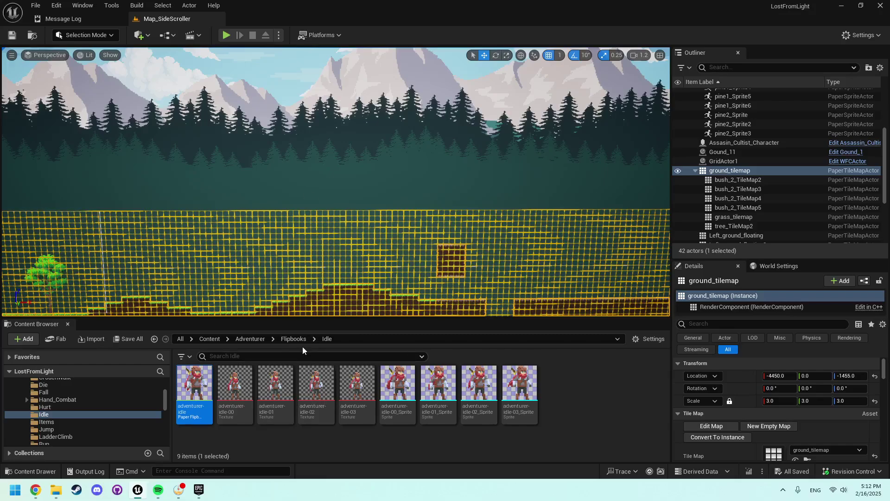
click(293, 338)
scroll(355, 414, up, 2)
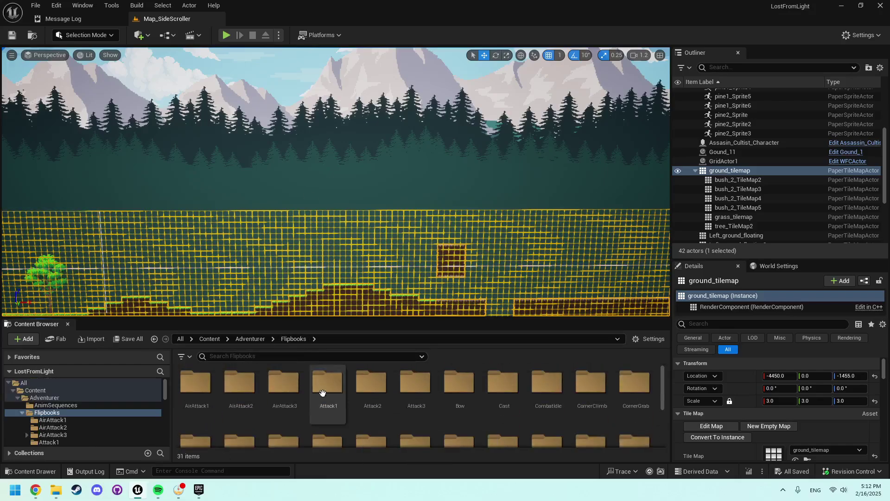
double_click(44, 397)
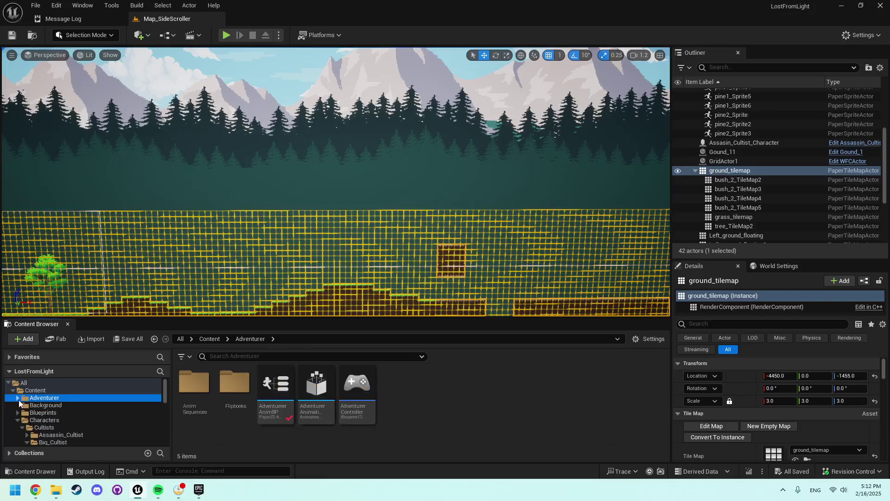
scroll(45, 427, down, 2)
Open Big_Cultist's Idle folder and select Big-Cultist_Idle_1 through Big-Cultist_Idle_8
click(53, 397)
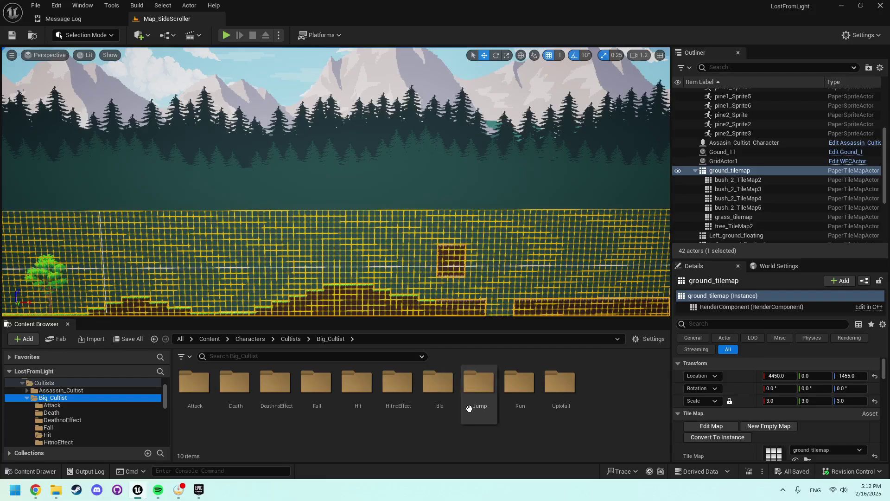
double_click(441, 394)
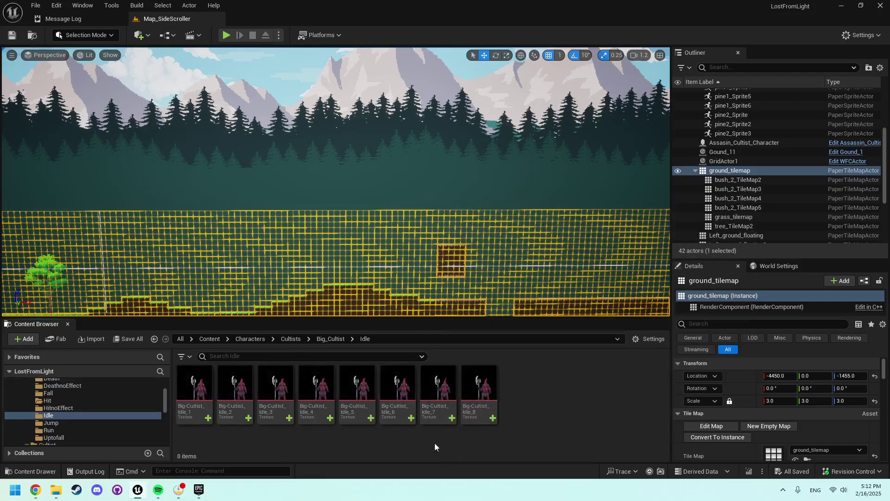
click(204, 388)
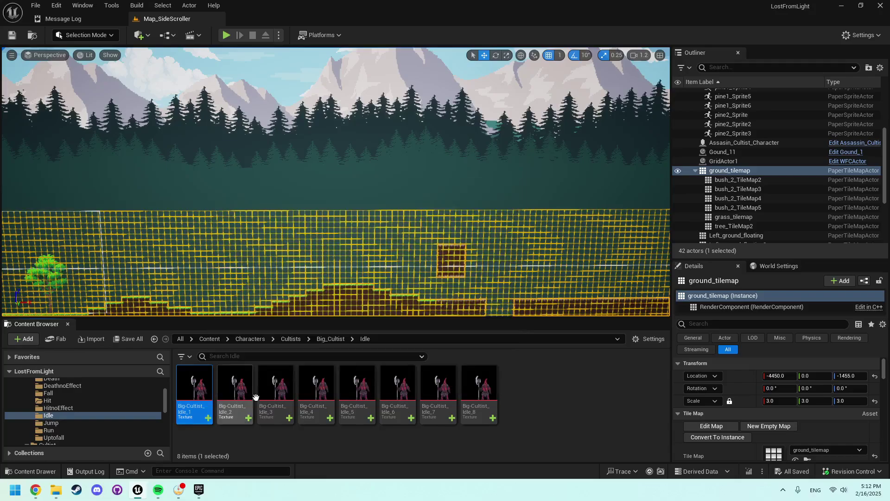
shift+click(488, 411)
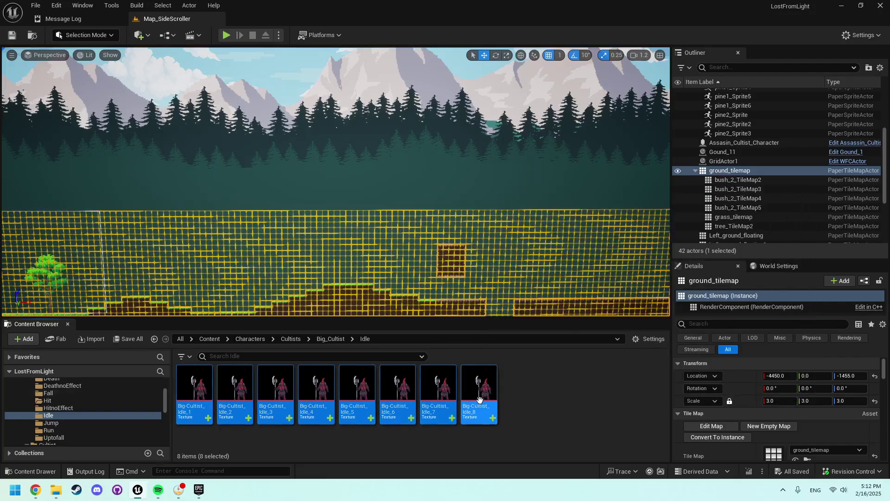
Import Big-Cultist_NoEffect_Sheet.png from the Cultist Enemy Pack's SpriteSheet folder into the Idle folder
click(56, 490)
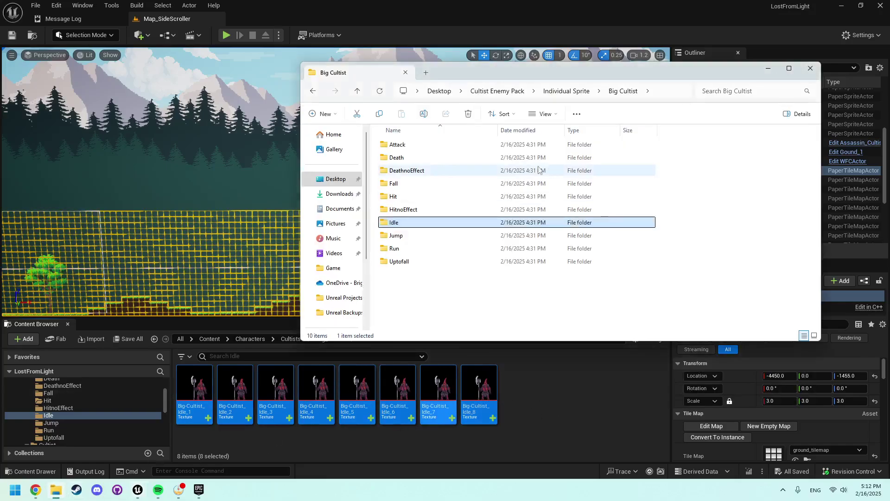
key(alt+Up)
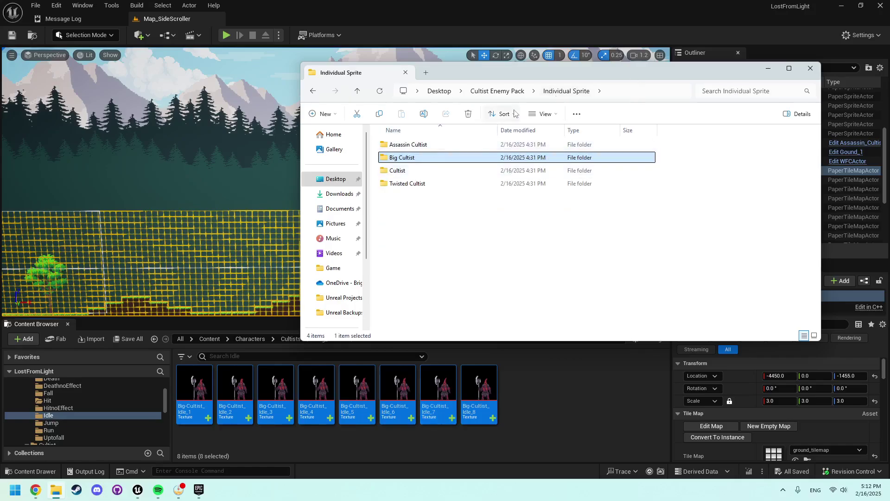
key(alt+Up)
double_click(418, 158)
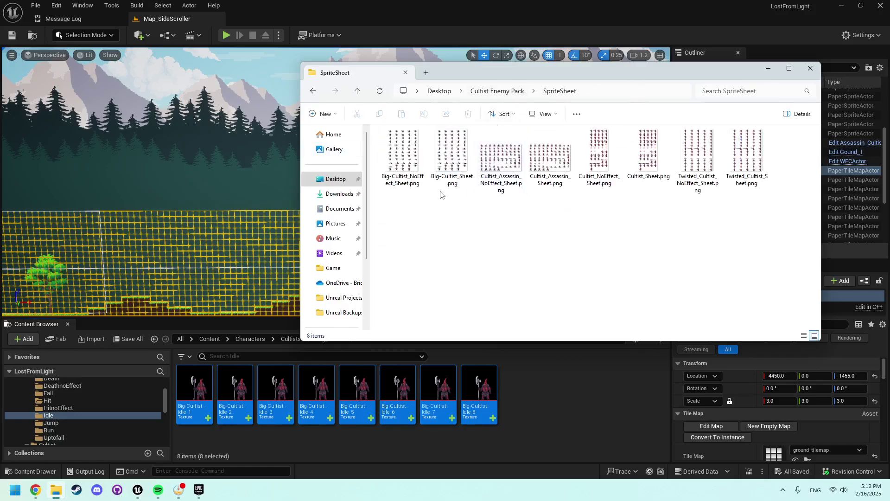
drag(402, 153, 581, 419)
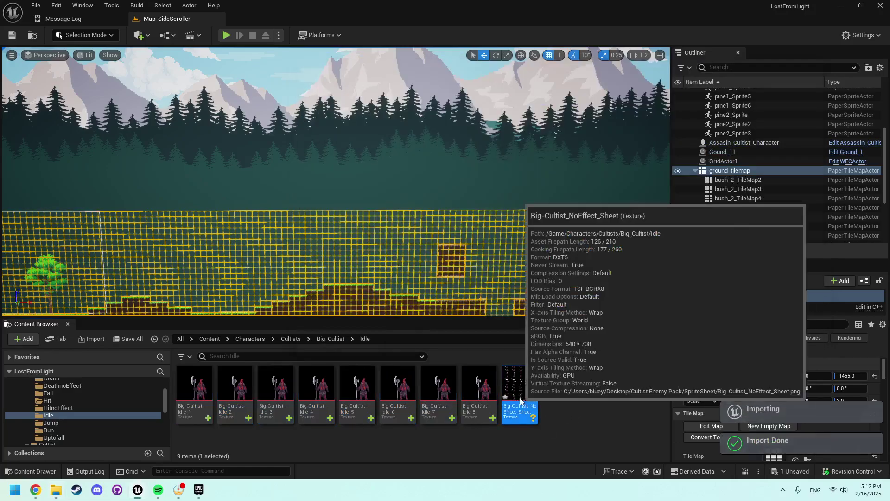
Inspect the imported NoEffect sheet and apply Paper2D texture settings to it
double_click(518, 391)
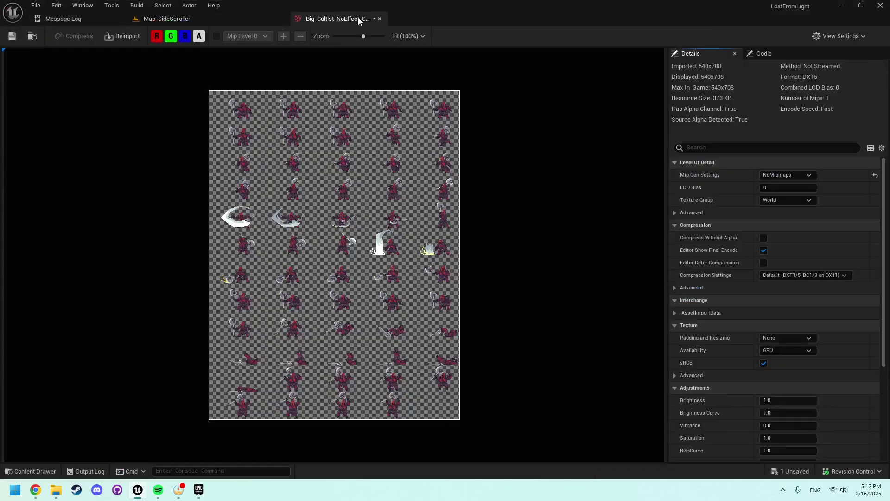
click(380, 19)
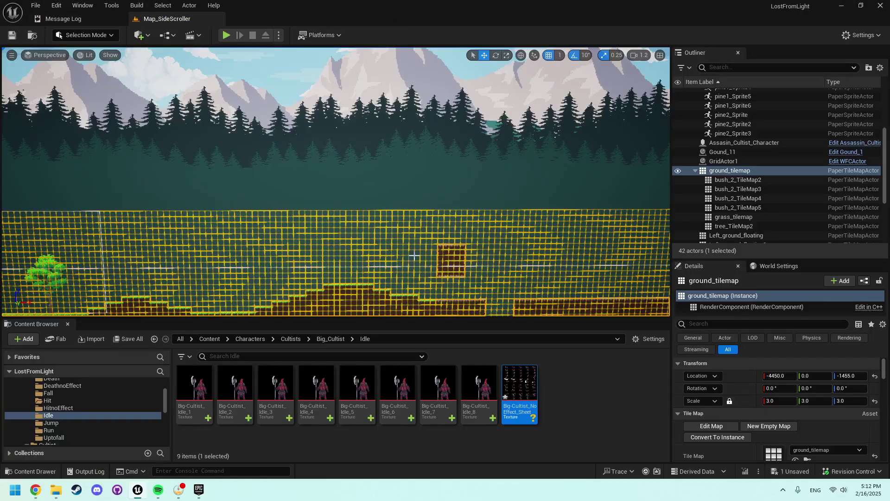
right_click(519, 376)
mouse_move(624, 119)
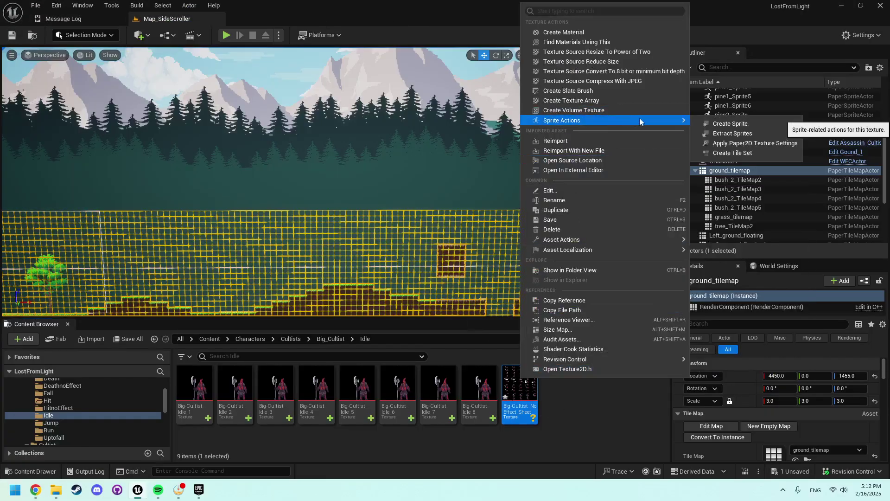
click(741, 143)
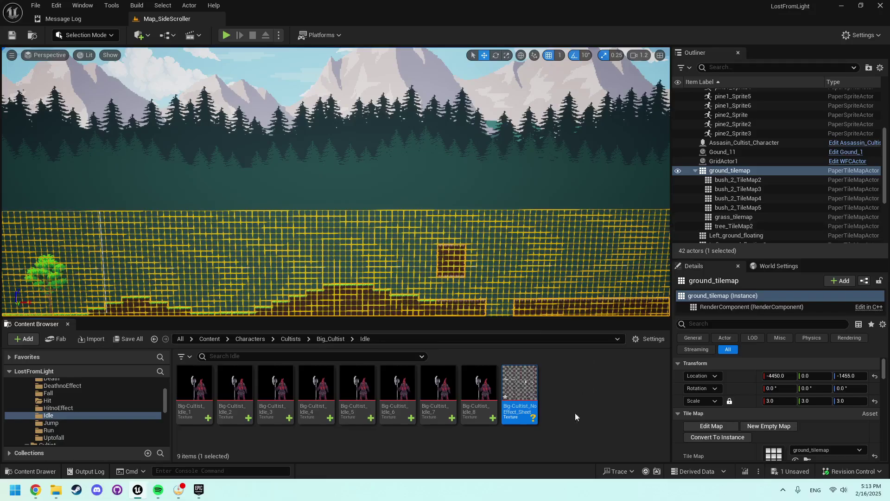
right_click(516, 387)
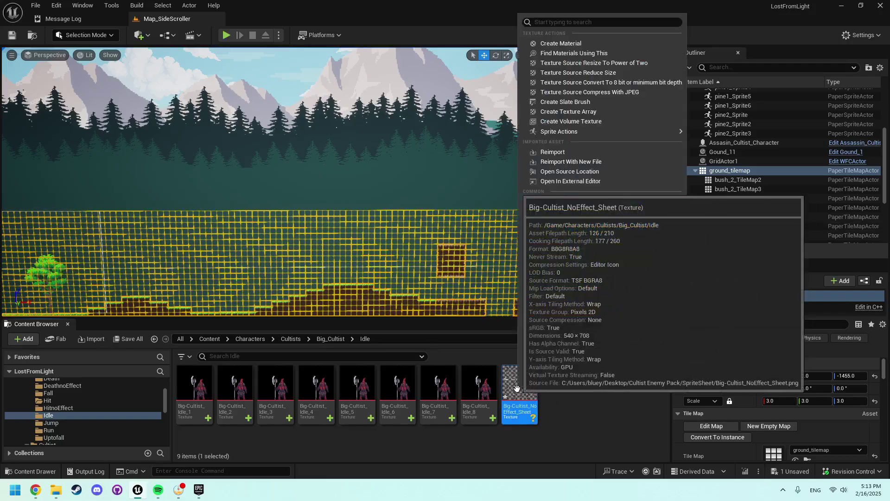
Preview automatic sprite extraction of the NoEffect sheet, then cancel it
mouse_move(622, 133)
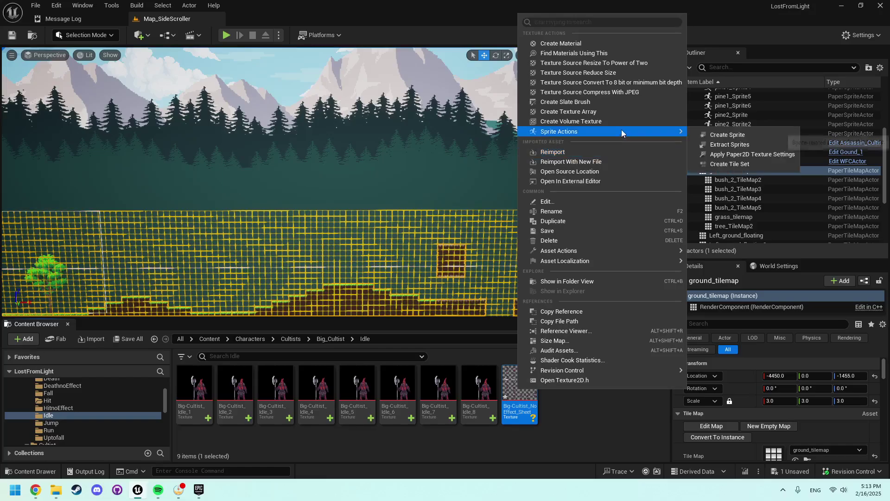
click(730, 145)
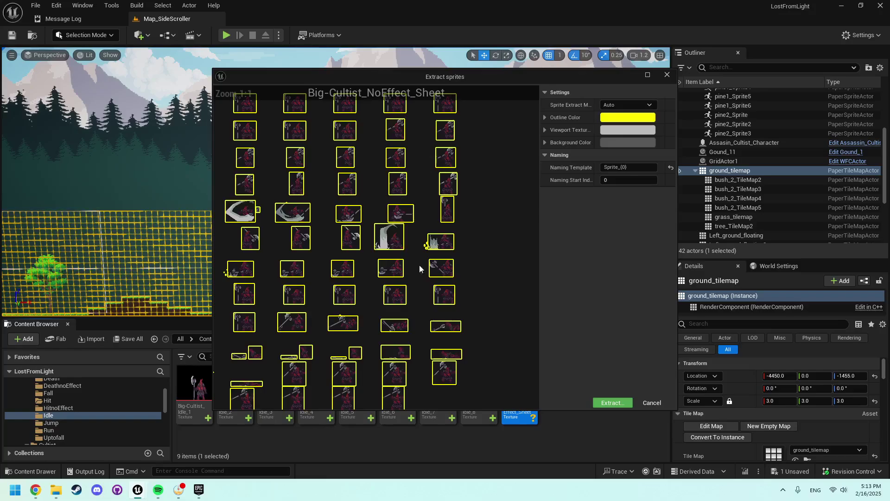
click(613, 105)
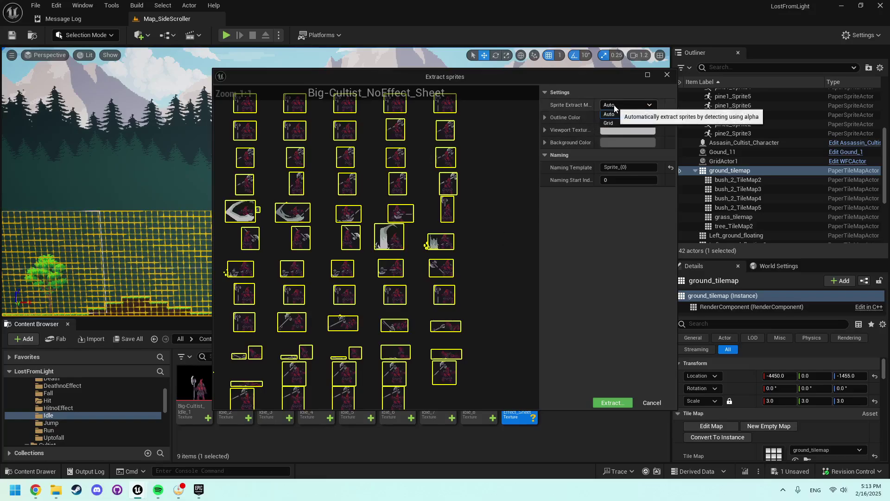
click(609, 114)
scroll(274, 213, up, 8)
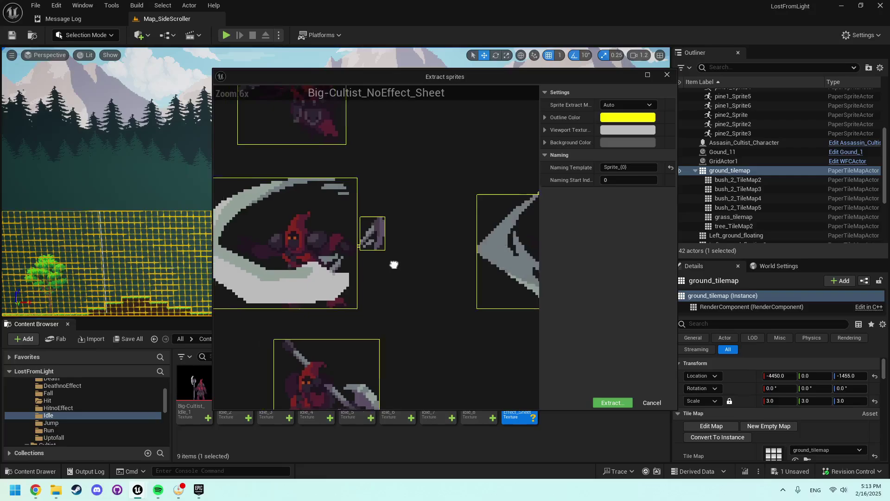
scroll(394, 264, down, 6)
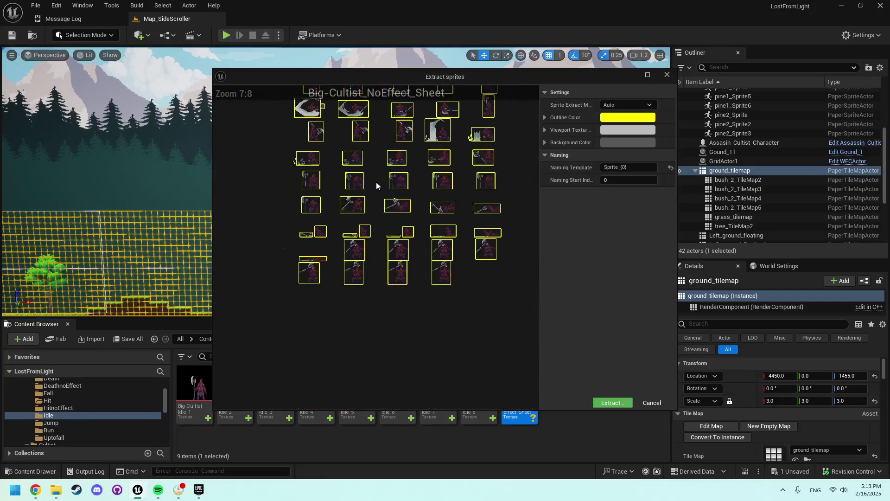
right_drag(314, 233, 367, 260)
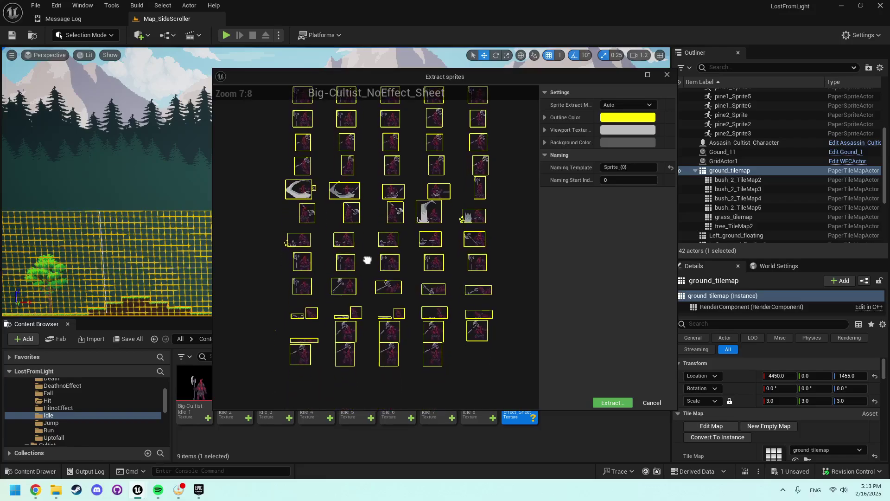
click(666, 405)
In File Explorer, browse from SpriteSheet to Cultist Enemy Pack > Individual Sprite > Big Cultist
click(57, 490)
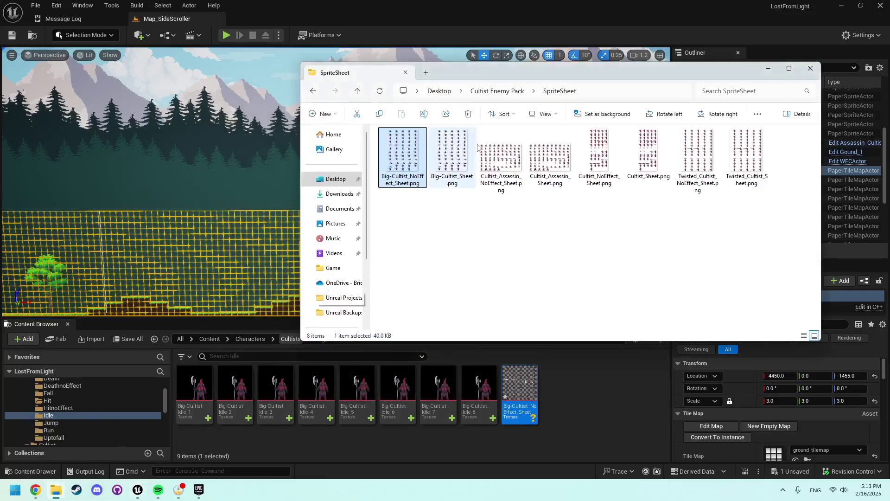
click(505, 93)
double_click(408, 144)
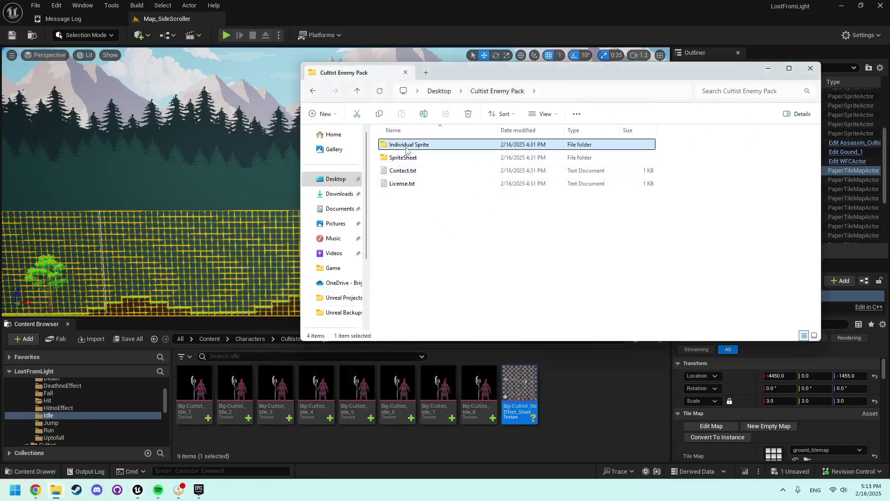
double_click(415, 159)
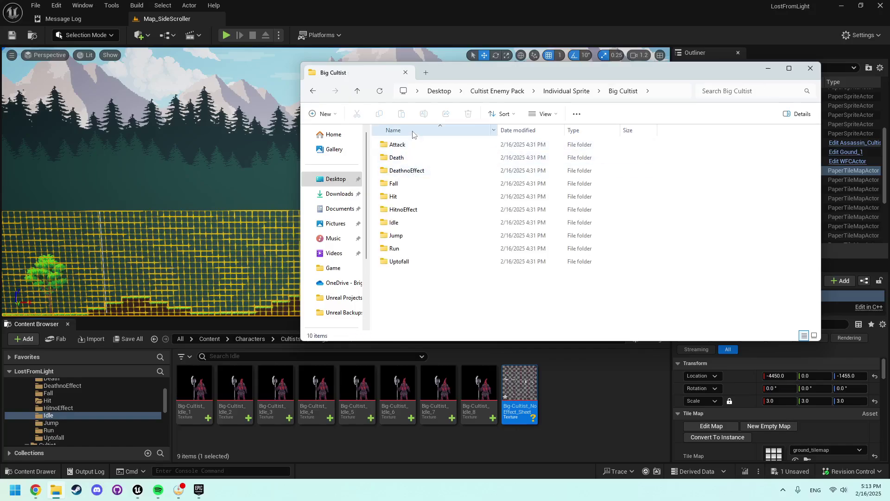
Extract sprites from the NoEffect sheet using Grid mode
click(519, 392)
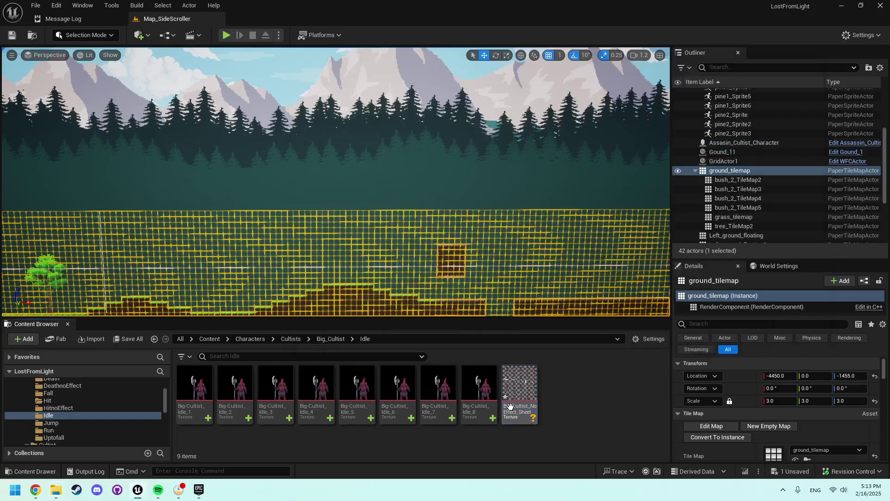
key(Delete)
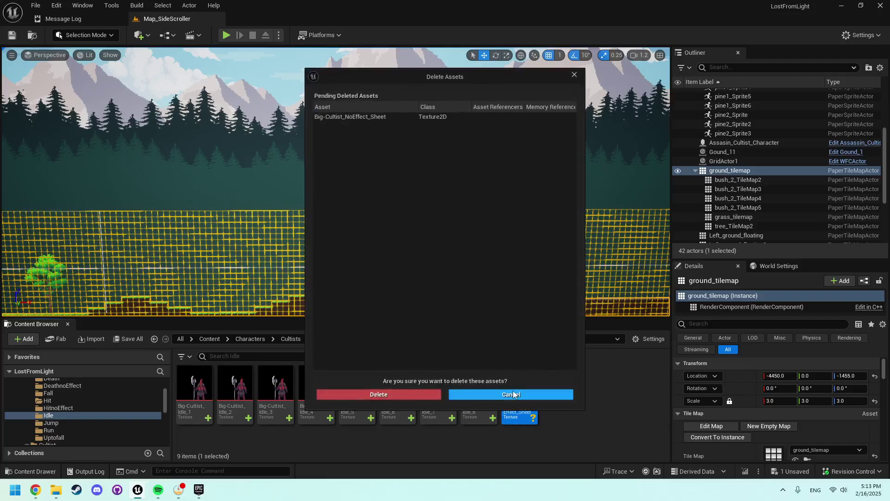
click(559, 392)
right_click(517, 394)
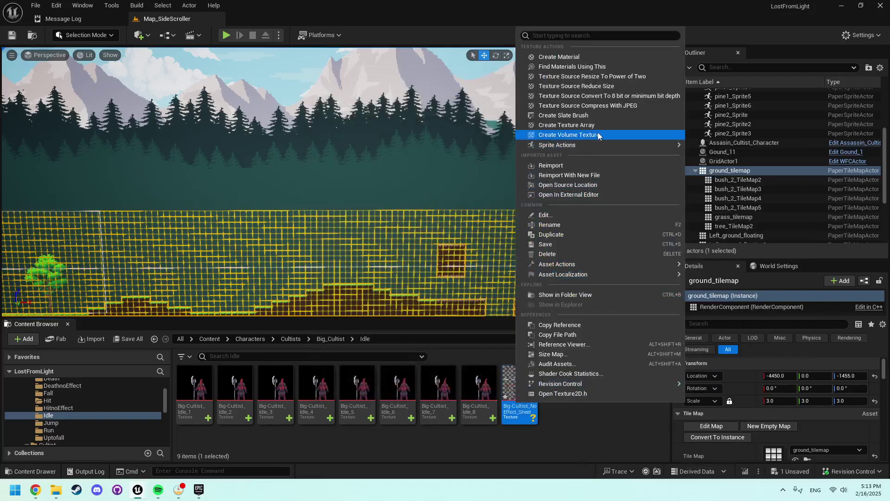
mouse_move(678, 147)
click(728, 160)
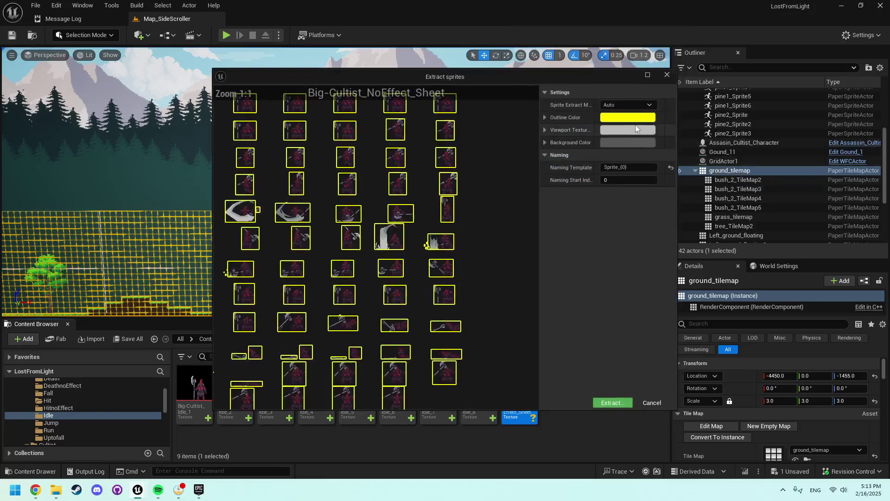
click(622, 105)
click(621, 122)
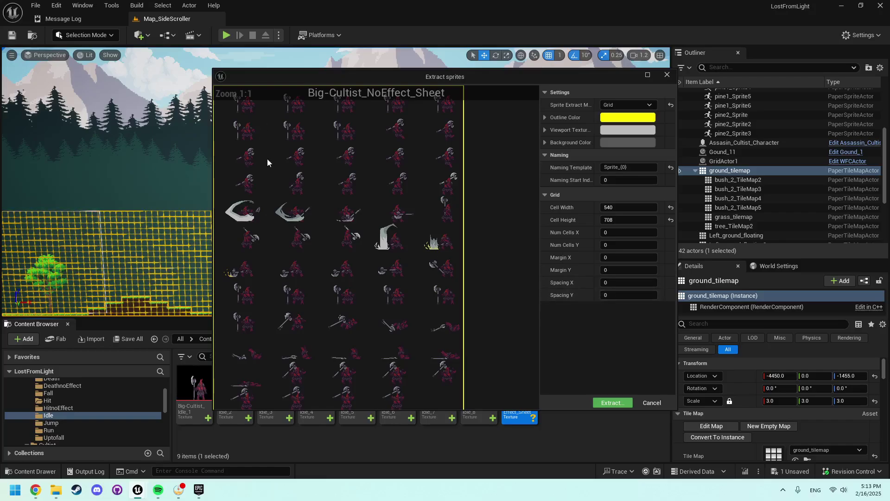
scroll(267, 163, down, 3)
click(616, 401)
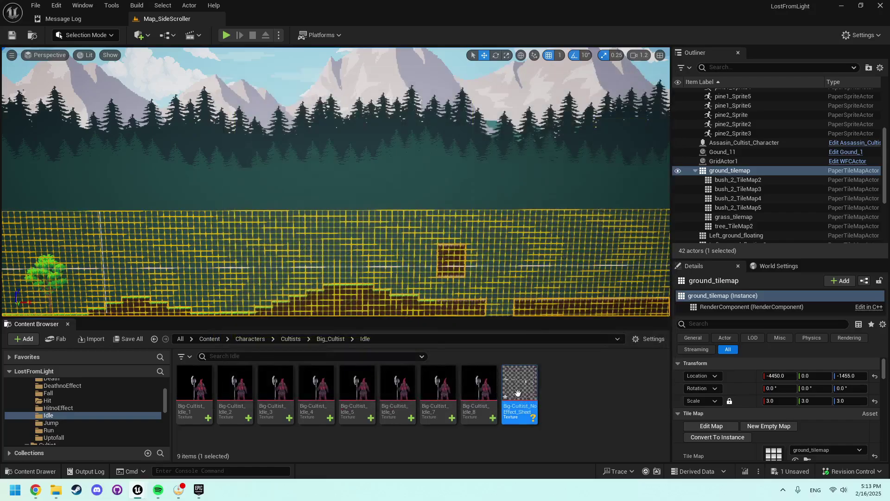
Force delete the Big-Cultist_NoEffect_Sheet texture
right_click(517, 393)
click(590, 373)
click(405, 391)
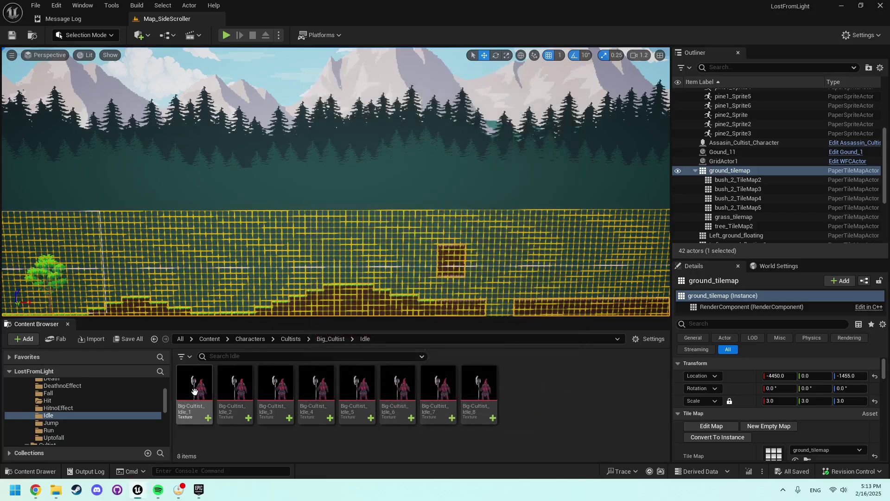
Create a sprite from the Big-Cultist_Idle_1 texture
shift+click(479, 392)
right_click(480, 392)
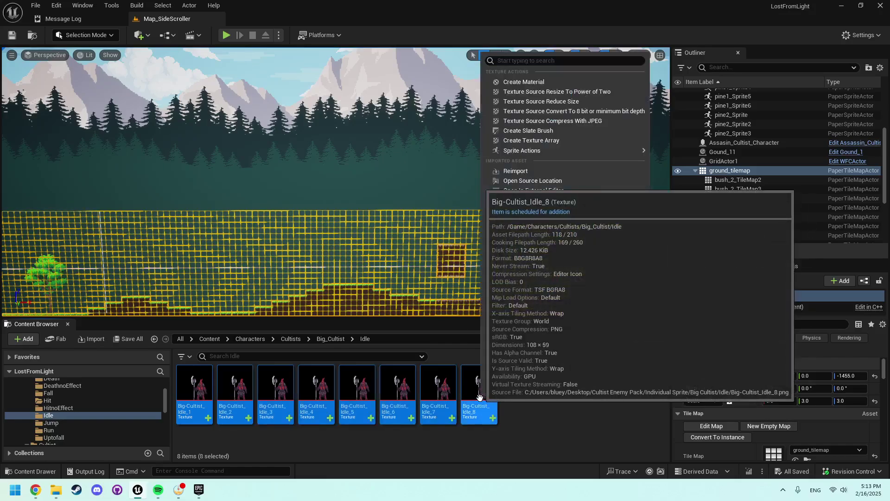
mouse_move(588, 150)
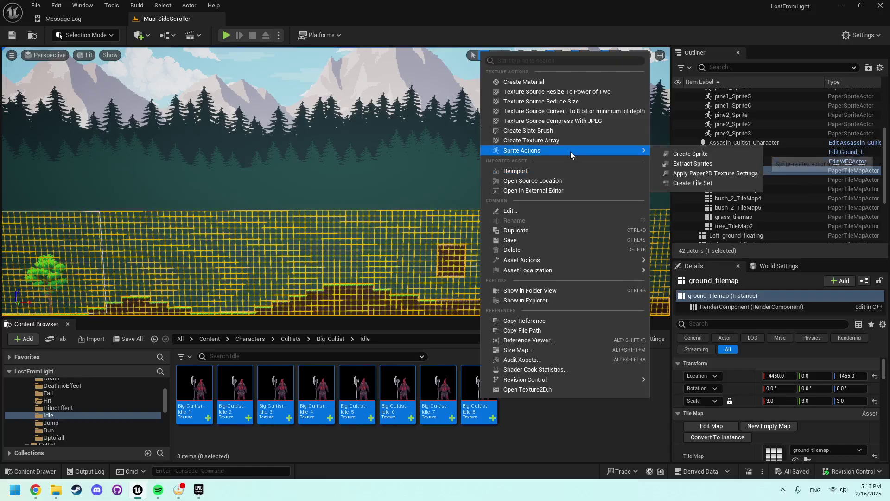
click(537, 448)
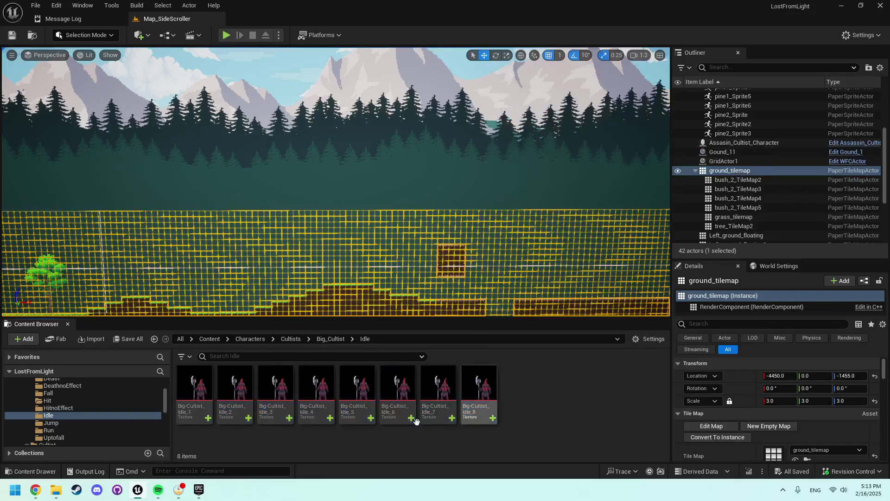
right_click(204, 407)
mouse_move(324, 152)
click(408, 153)
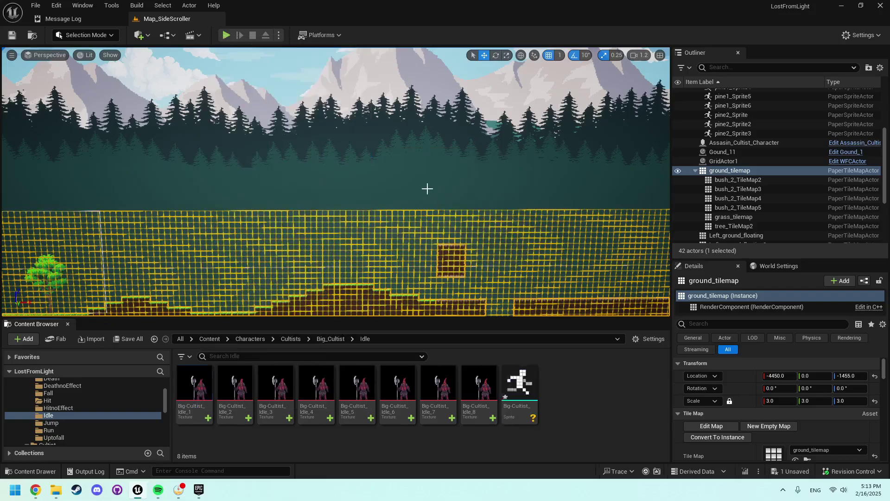
Preview Big-Cultist_Idle_1_Sprite in the Sprite Editor, then close it to return to the level
double_click(522, 405)
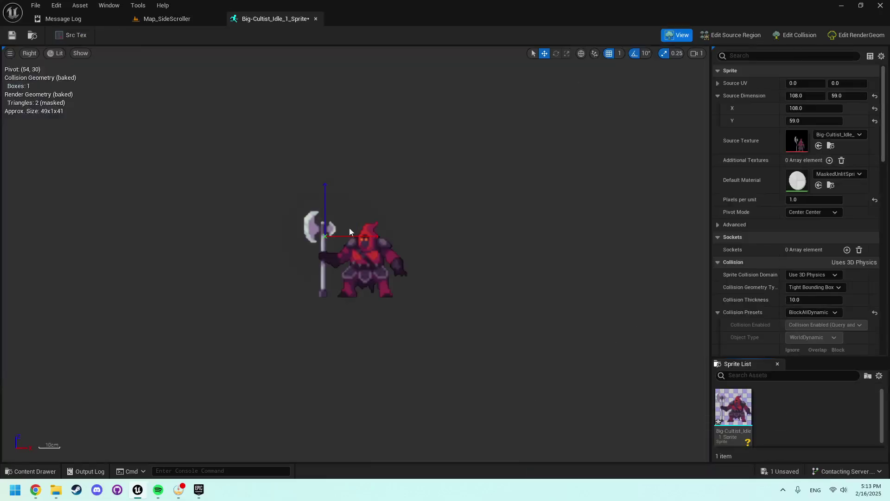
scroll(389, 264, up, 5)
scroll(397, 284, down, 2)
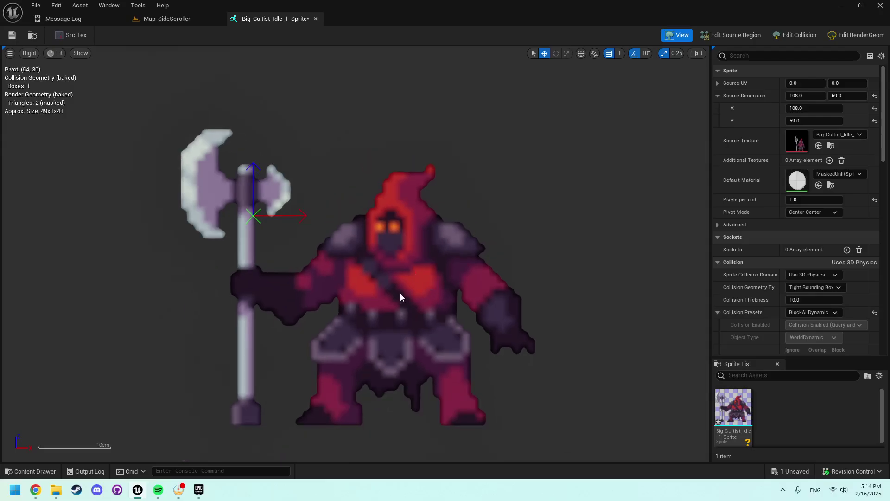
click(316, 19)
Delete the test Big-Cultist_Idle_1_Sprite asset
click(520, 385)
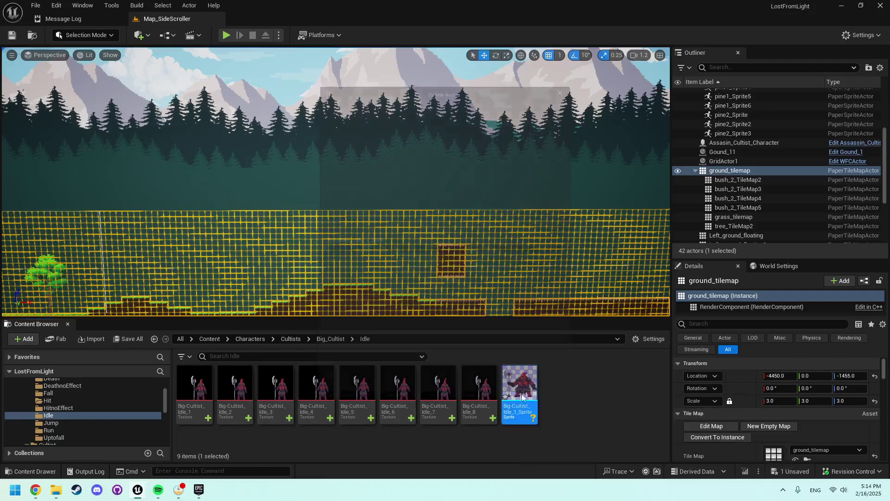
key(Delete)
click(343, 394)
Apply Paper2D texture settings to all eight Big-Cultist_Idle textures
drag(546, 426, 185, 371)
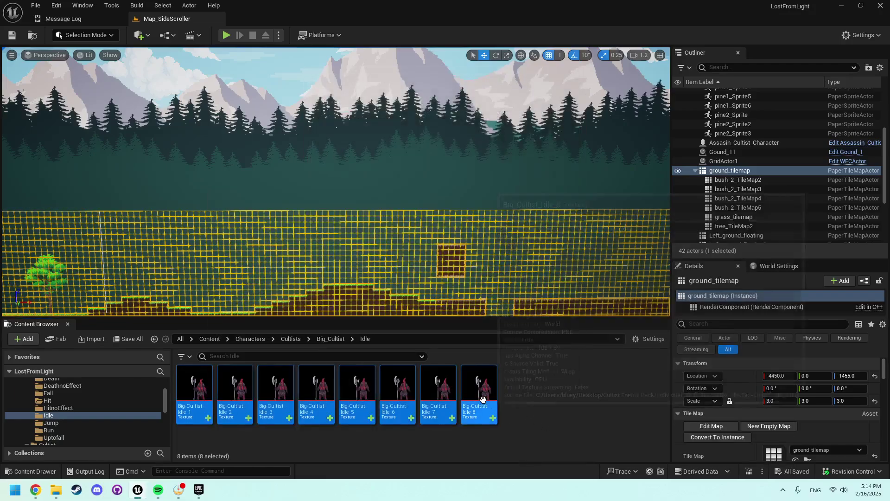
right_click(485, 394)
mouse_move(603, 143)
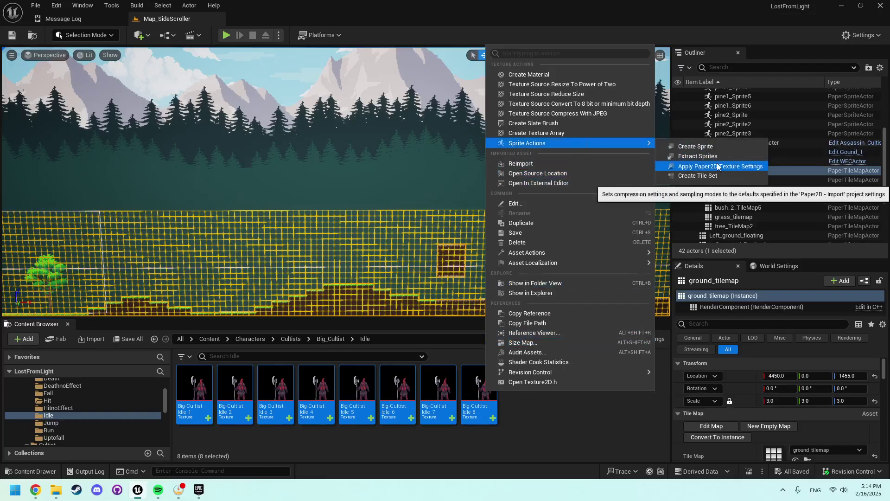
click(700, 166)
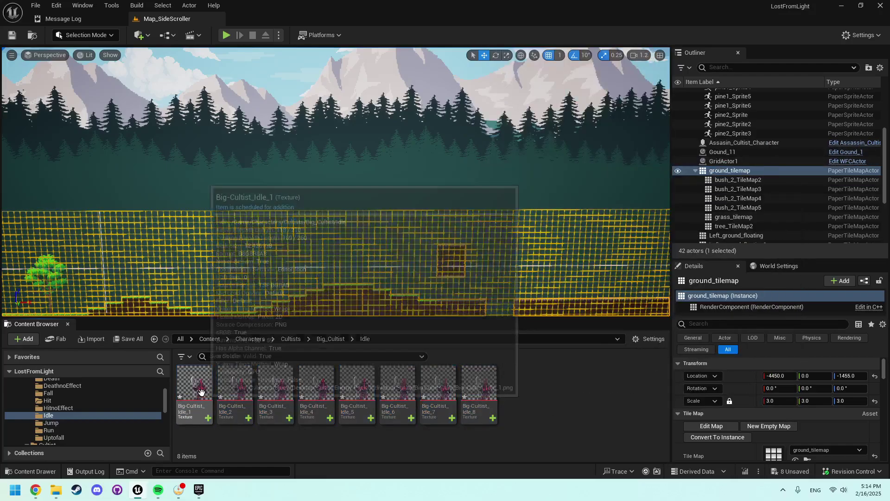
Create sprites Idle_1_Sprite to Idle_8_Sprite from the eight textures and select them all
click(194, 384)
shift+click(483, 389)
right_click(483, 390)
mouse_move(583, 147)
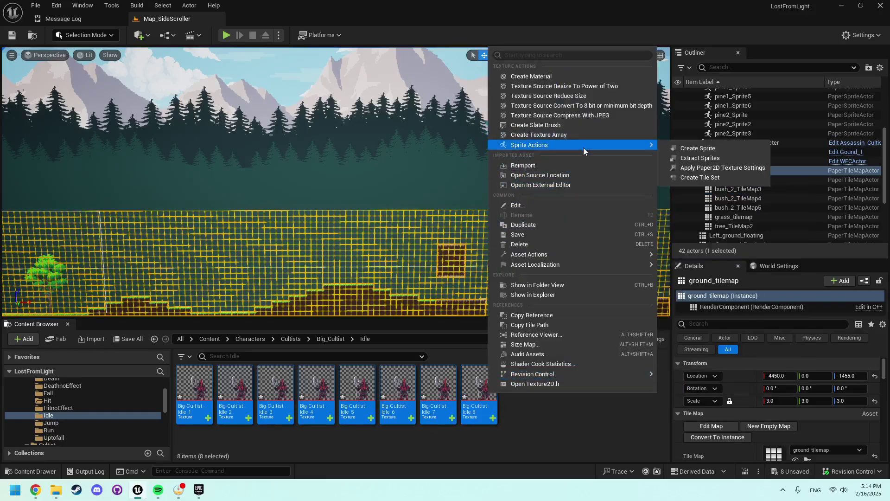
click(713, 147)
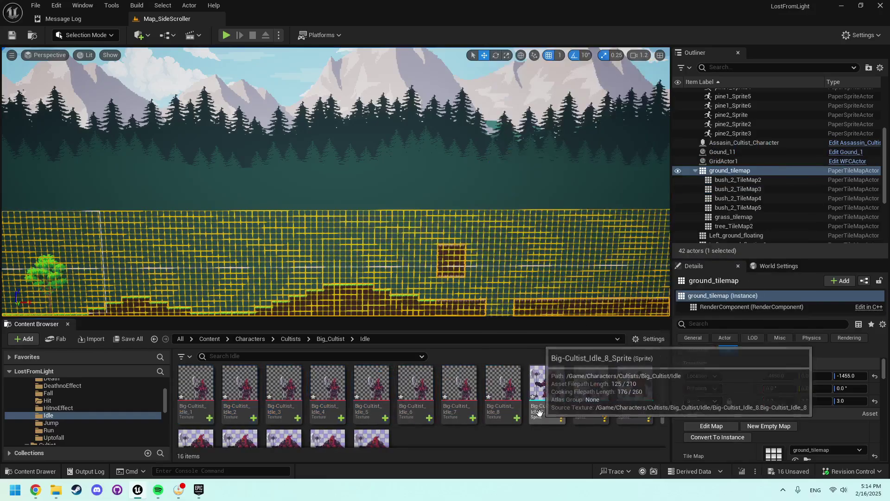
scroll(554, 410, up, 1)
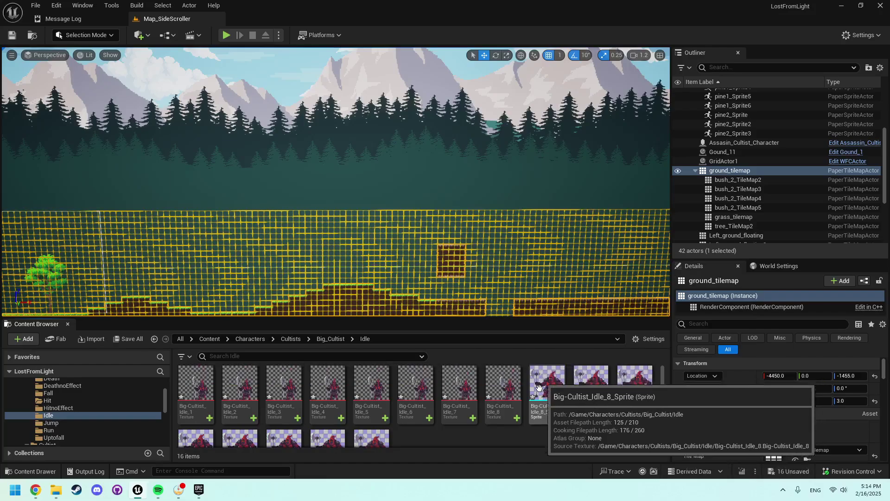
click(550, 386)
scroll(381, 426, down, 1)
shift+click(375, 432)
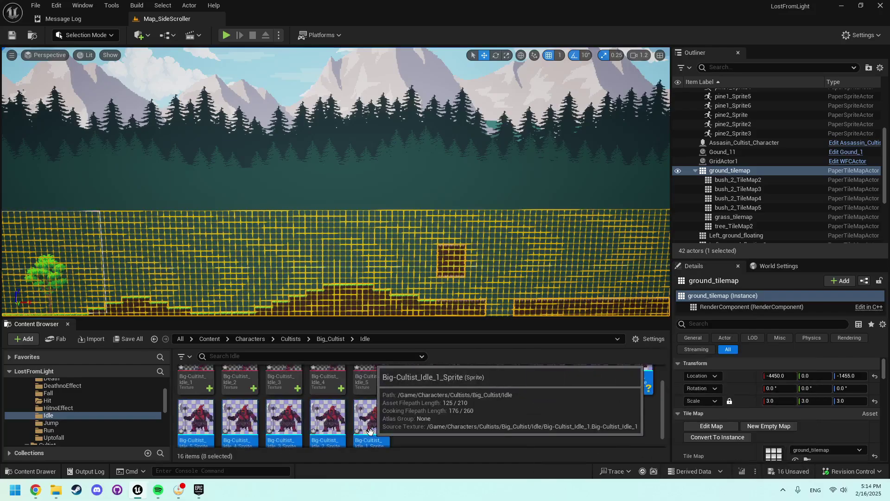
Create the Big-Cultist_Idle flipbook from the eight selected idle sprites and open it in the Flipbook editor
right_click(375, 431)
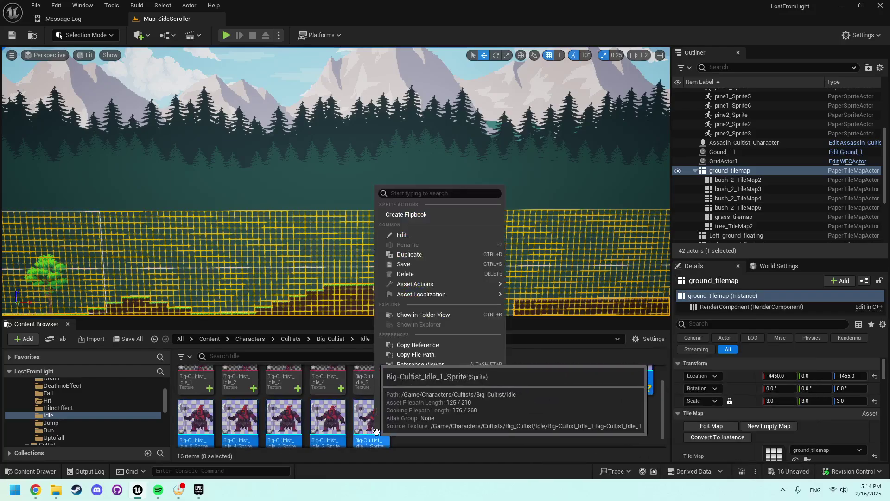
click(441, 214)
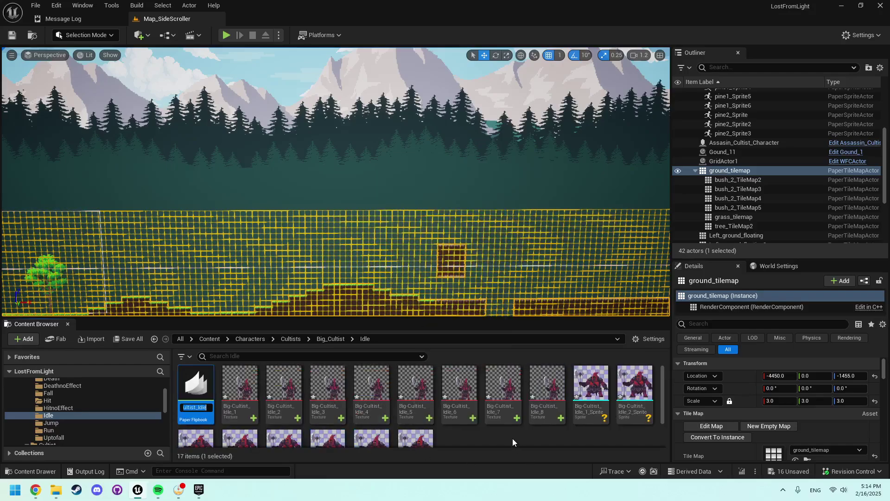
double_click(197, 387)
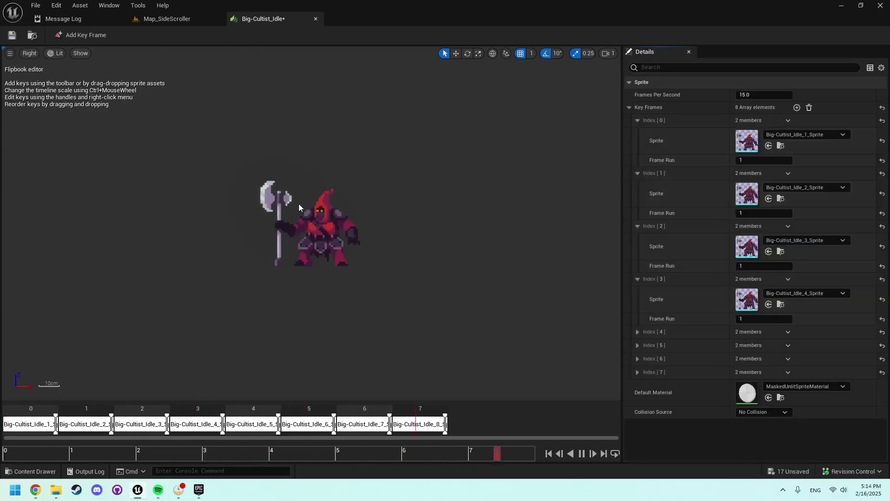
scroll(306, 207, up, 3)
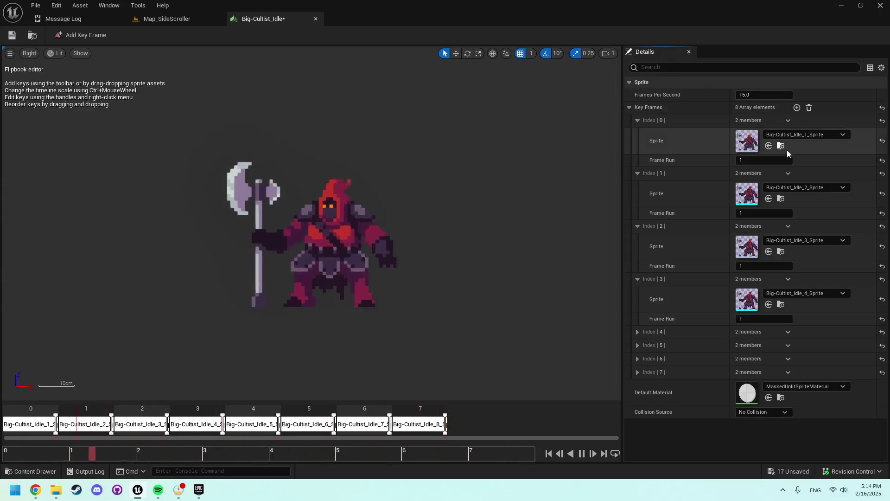
click(765, 95)
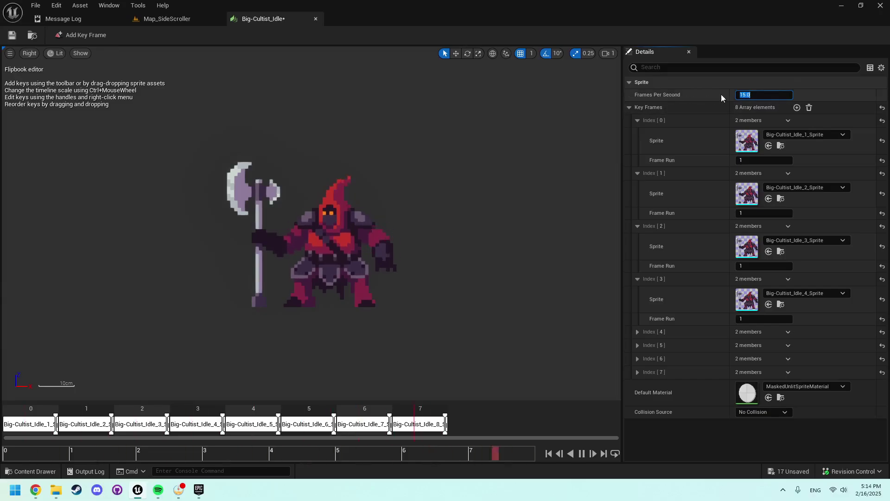
Expand key frames 4–7 and set the flipbook to 60 frames per second
click(636, 372)
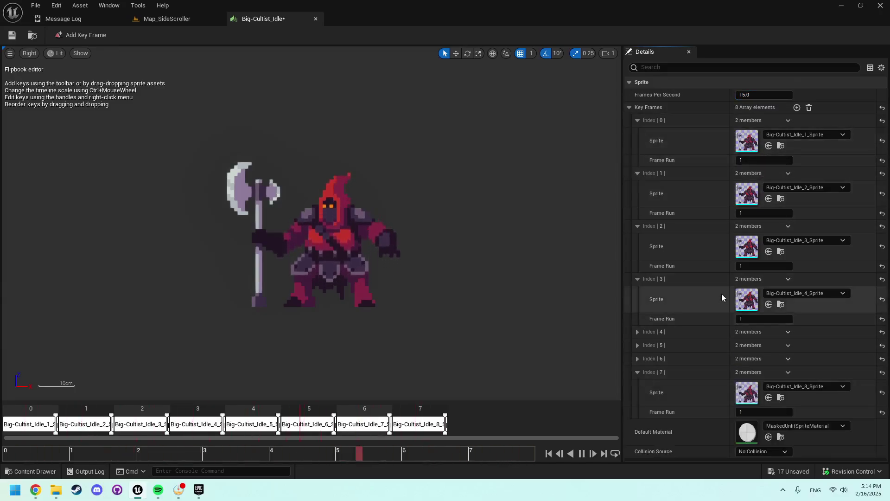
click(637, 358)
click(637, 344)
click(637, 332)
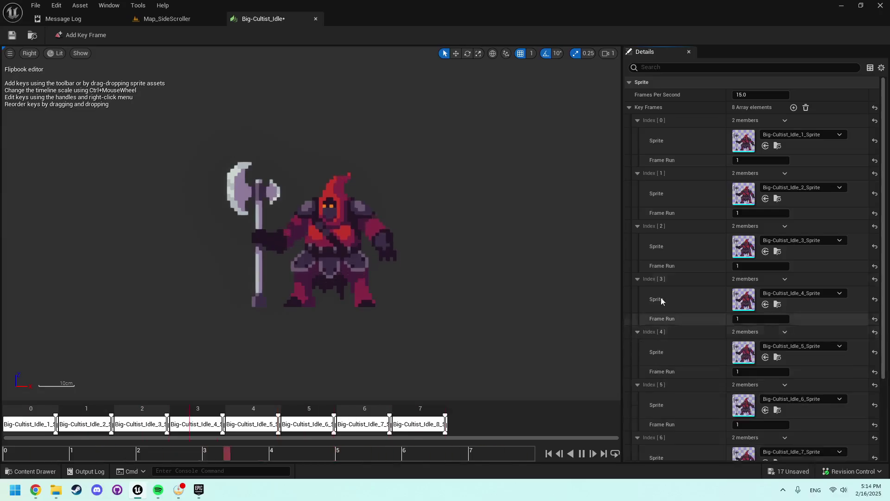
click(764, 94)
text(60)
key(Return)
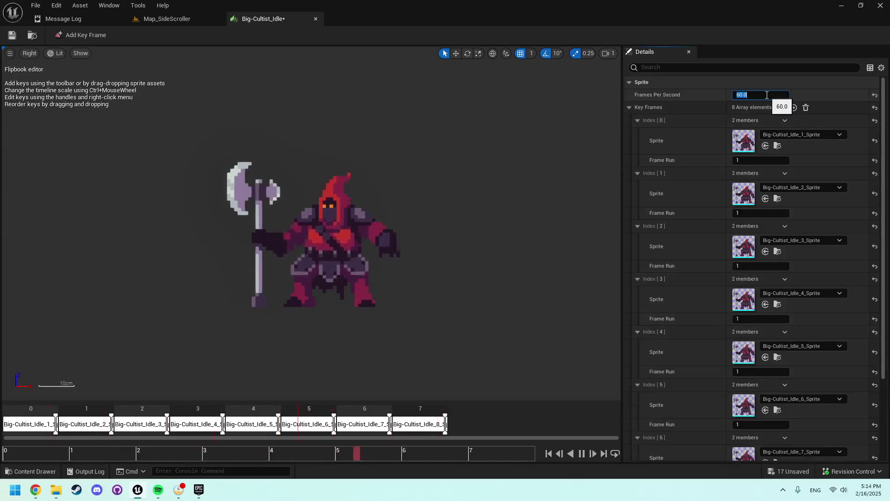
Set the frame run of key frames 0, 1, 2, 4 and 5 to 8
click(755, 161)
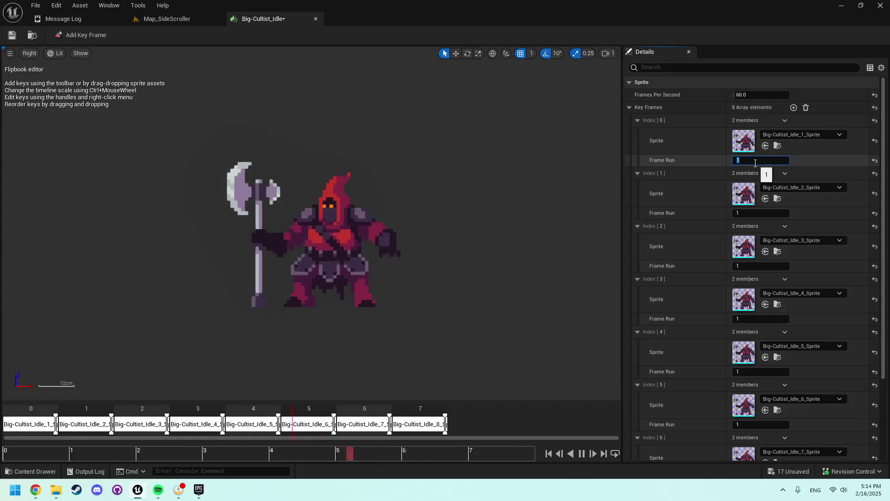
text(8)
click(754, 213)
text(8)
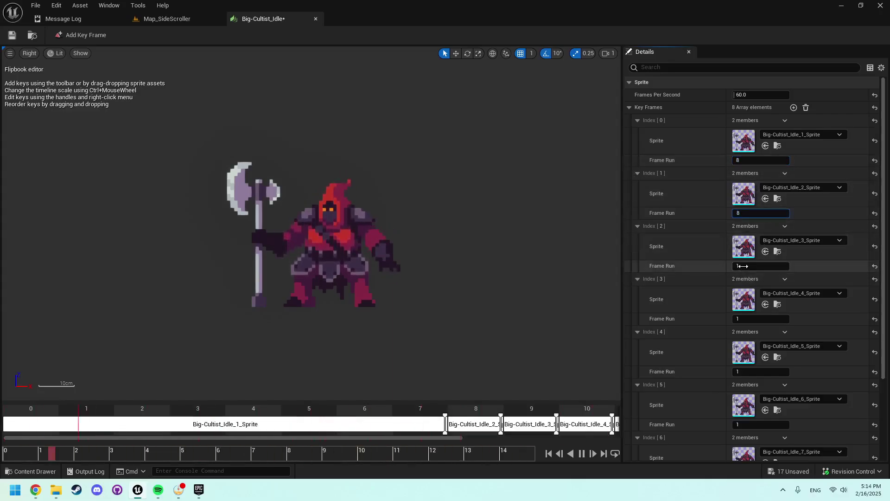
click(741, 266)
text(8)
key(Return)
click(743, 371)
text(8)
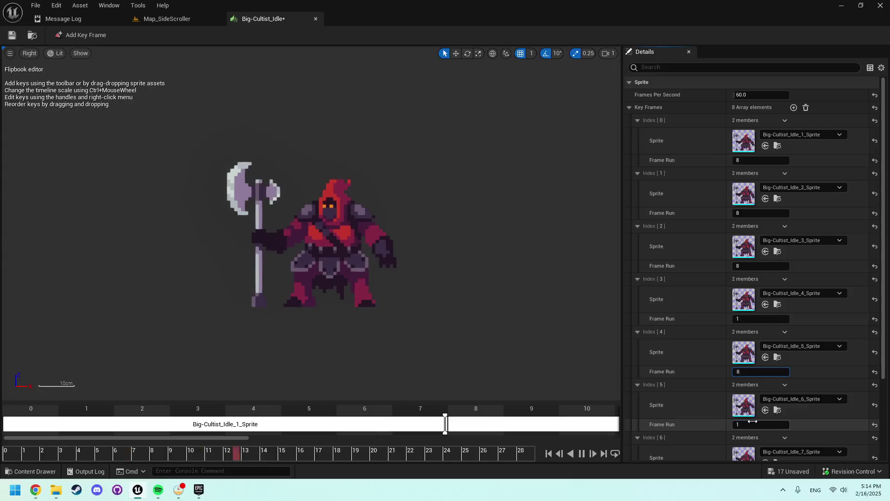
click(751, 425)
text(8)
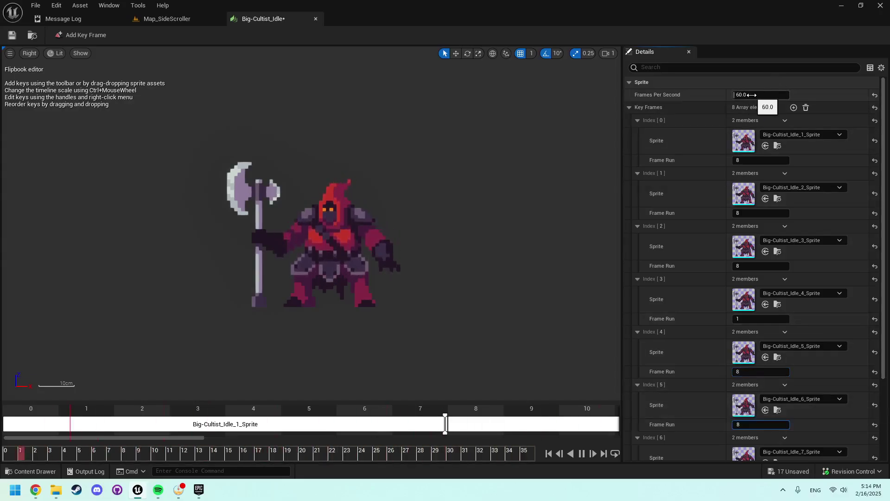
Give key frames 6 and 7 a frame run of 8 as well
scroll(674, 246, down, 3)
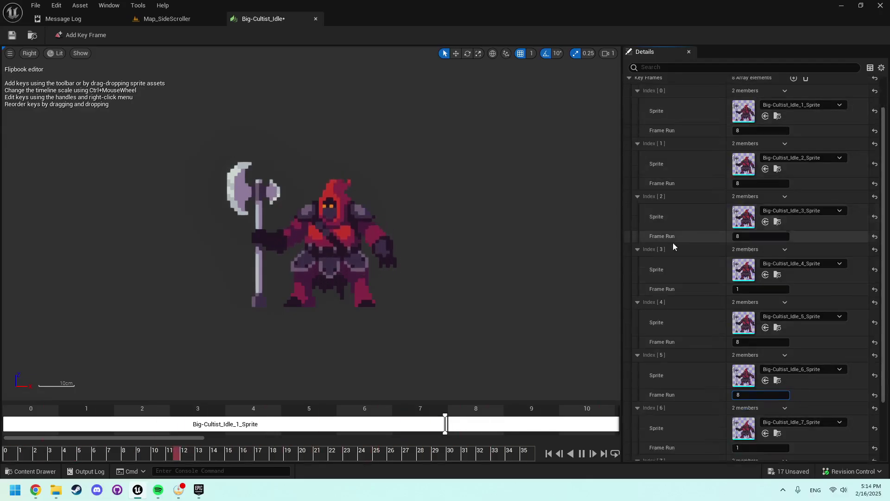
click(742, 432)
text(8)
scroll(715, 372, down, 3)
key(Return)
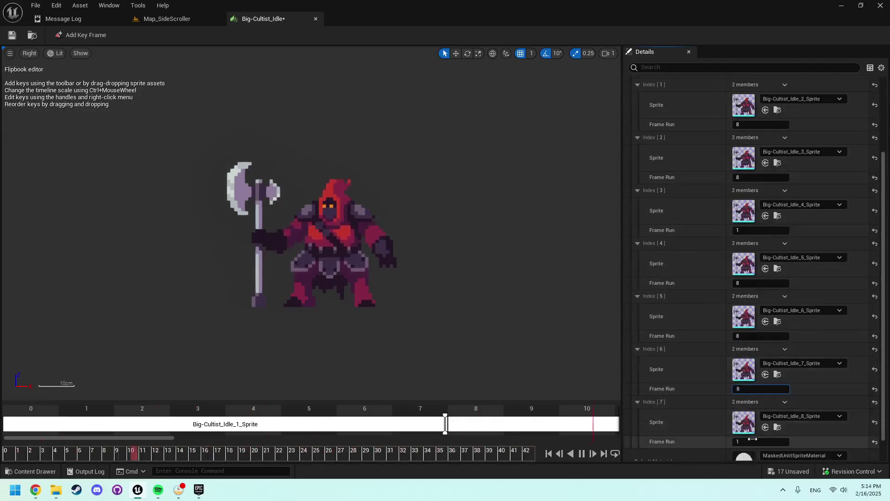
click(745, 442)
text(8)
key(Return)
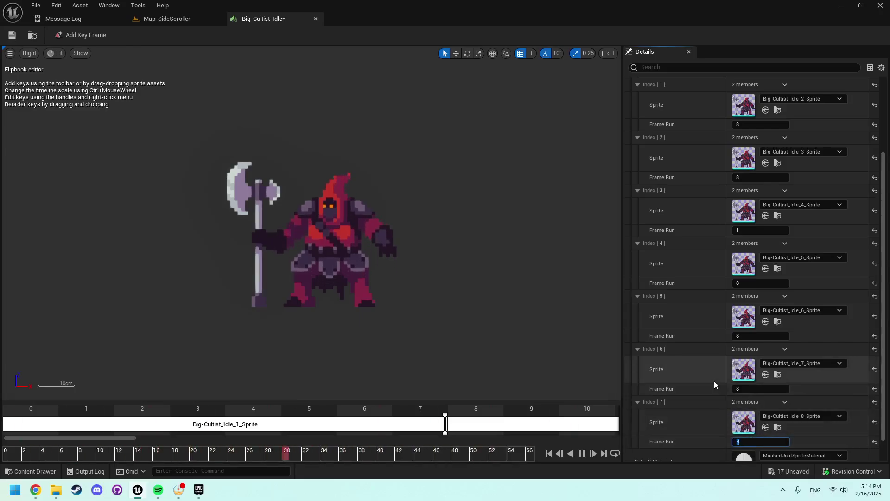
scroll(711, 379, up, 6)
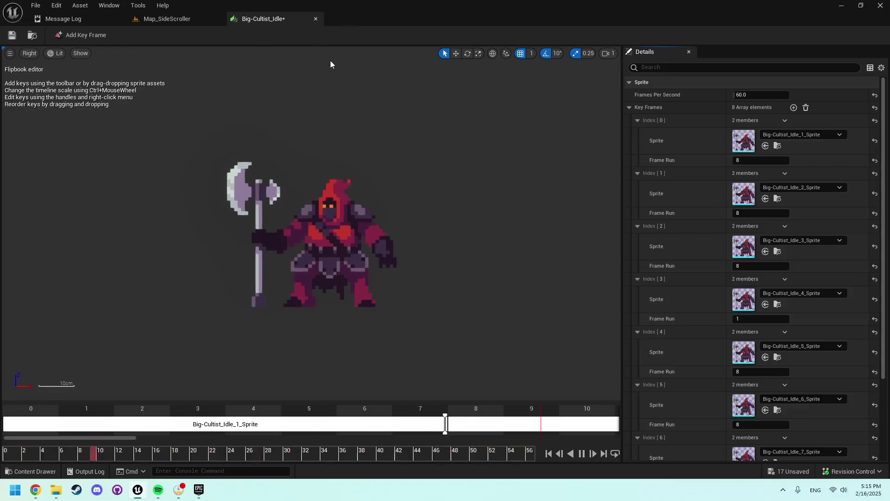
Save and close the Big-Cultist_Idle flipbook, then go to the Attack folder
key(ctrl+s)
click(316, 18)
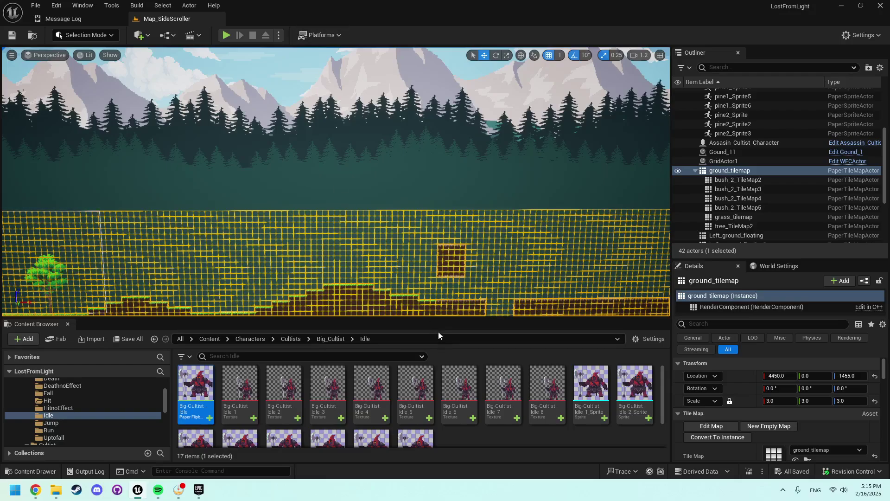
click(324, 340)
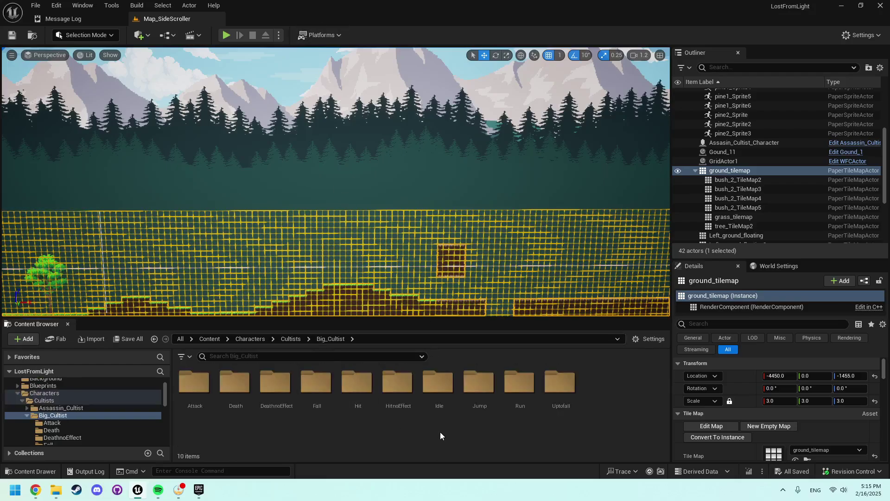
double_click(194, 388)
Apply Paper2D texture settings to all 20 attack textures and create sprites from them
key(ctrl+a)
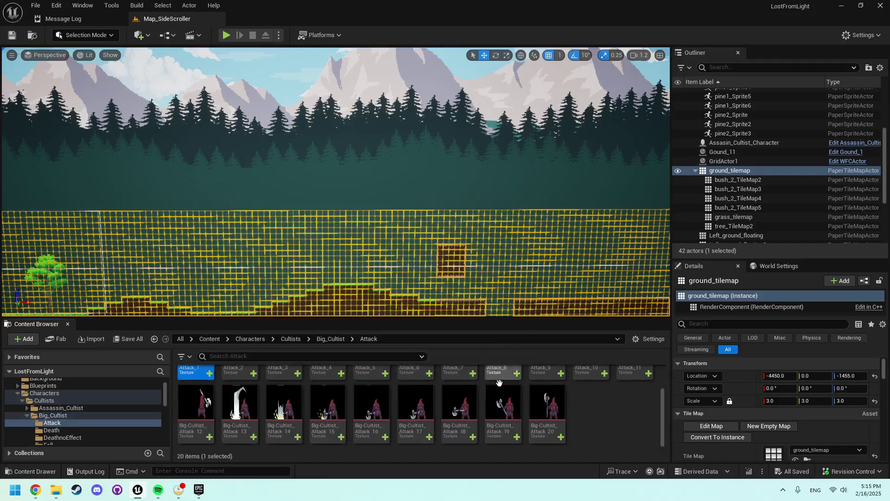
right_click(539, 420)
mouse_move(610, 175)
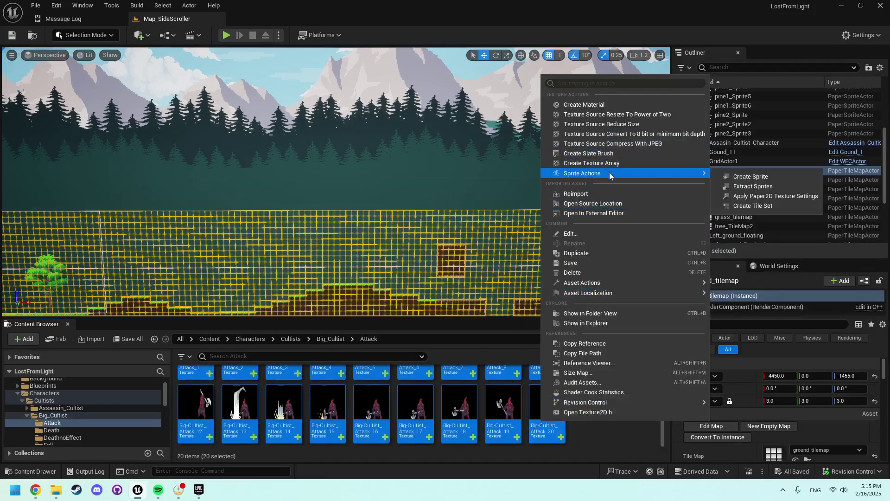
click(793, 197)
scroll(495, 407, up, 2)
right_click(548, 408)
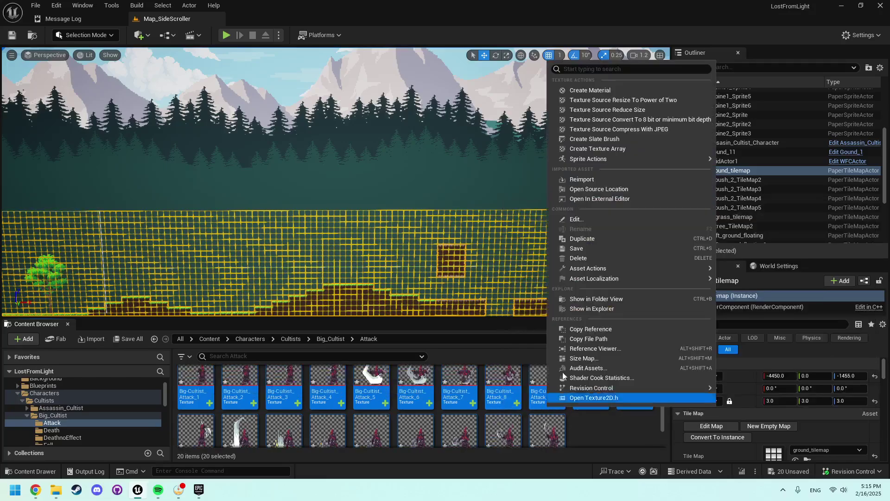
mouse_move(672, 158)
click(770, 167)
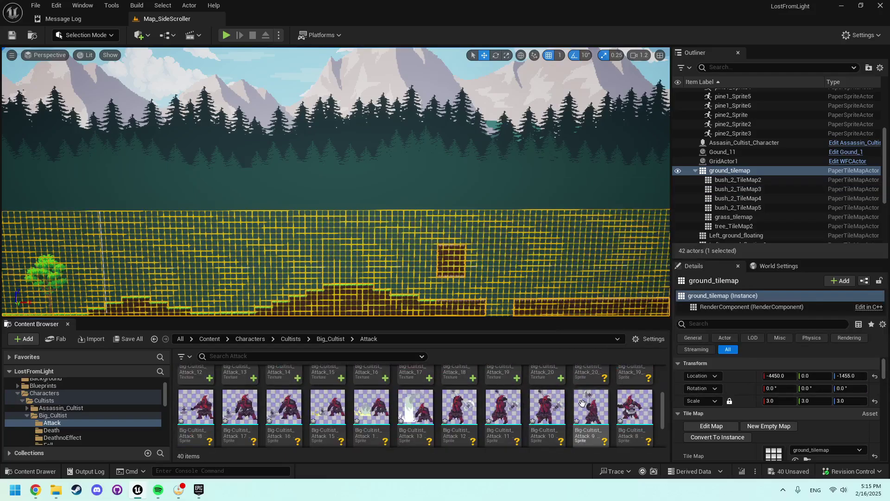
Build the Big-Cultist_Attack flipbook from the 20 attack sprites and open it
key(ctrl+a)
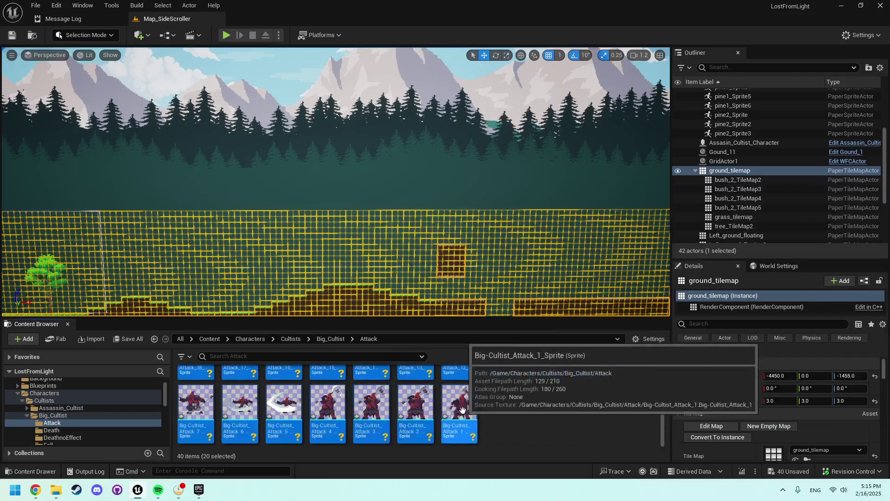
right_click(461, 411)
mouse_move(553, 211)
click(640, 222)
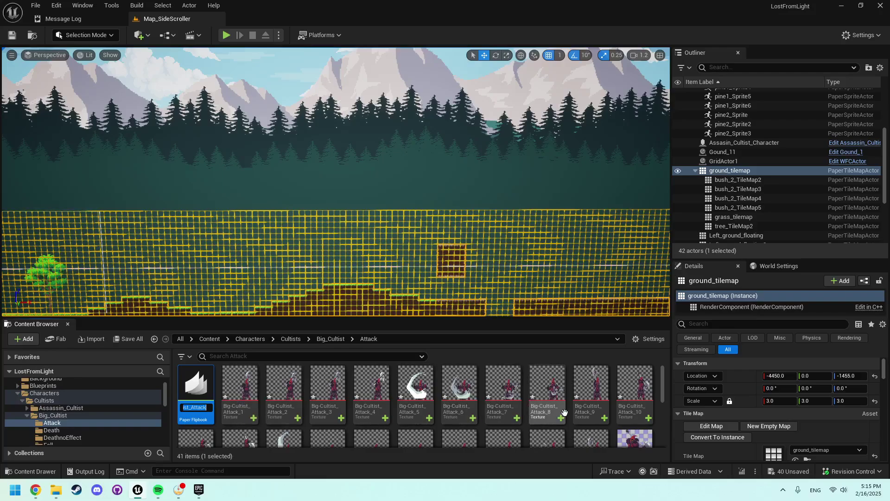
key(Return)
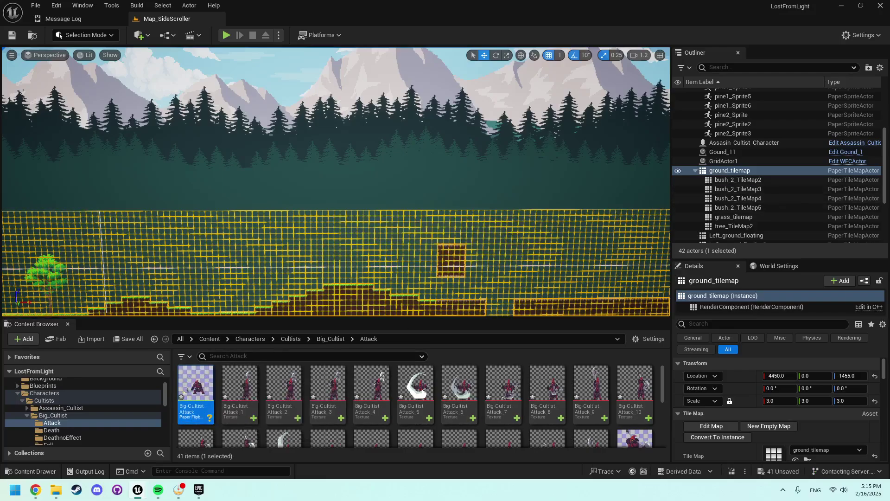
key(Return)
Scroll through the Big-Cultist_Attack key frames list, then close the flipbook editor
scroll(691, 324, down, 5)
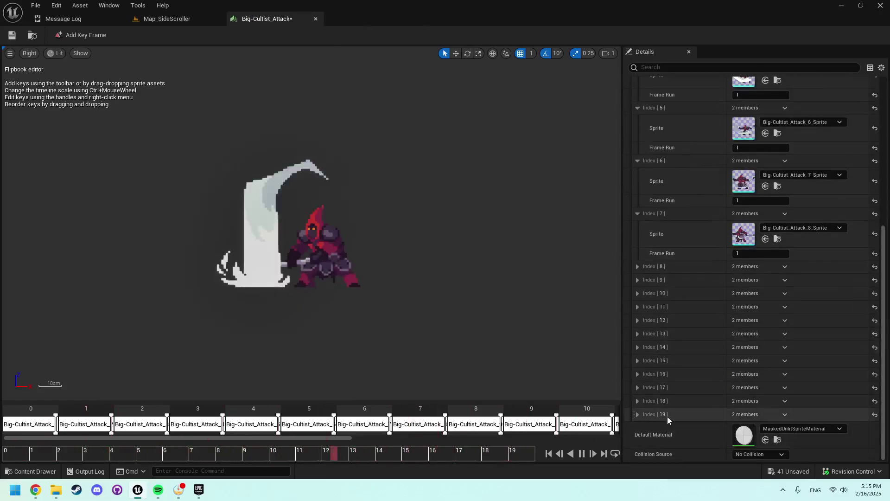
scroll(677, 408, up, 6)
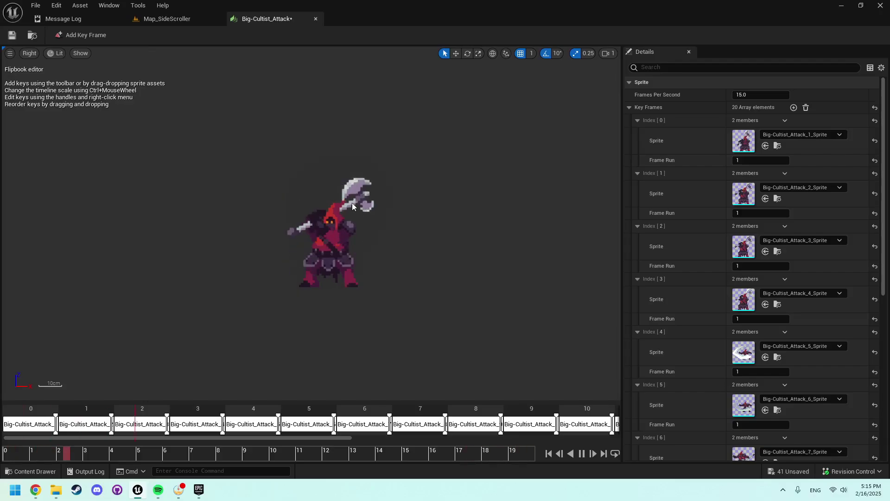
scroll(700, 265, down, 6)
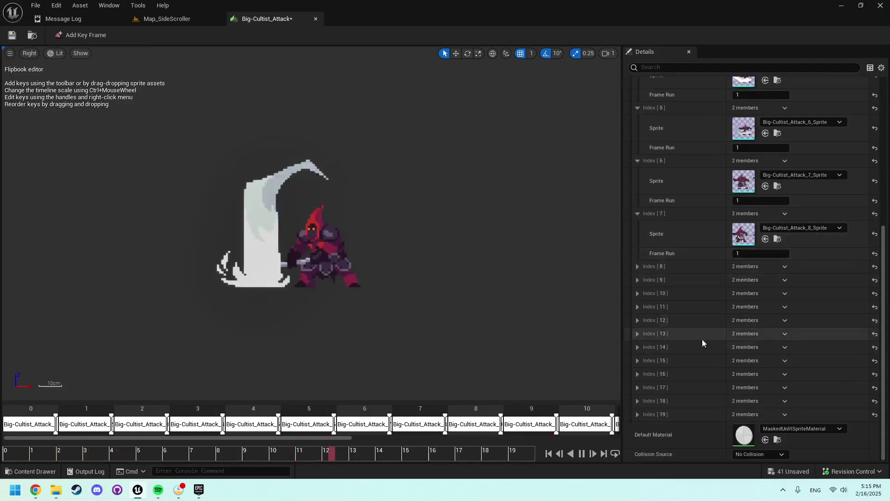
scroll(709, 399, up, 3)
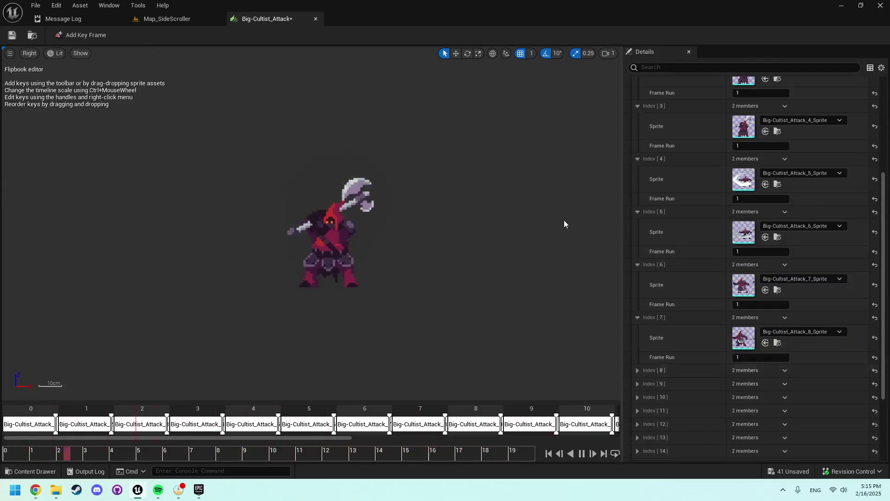
click(315, 19)
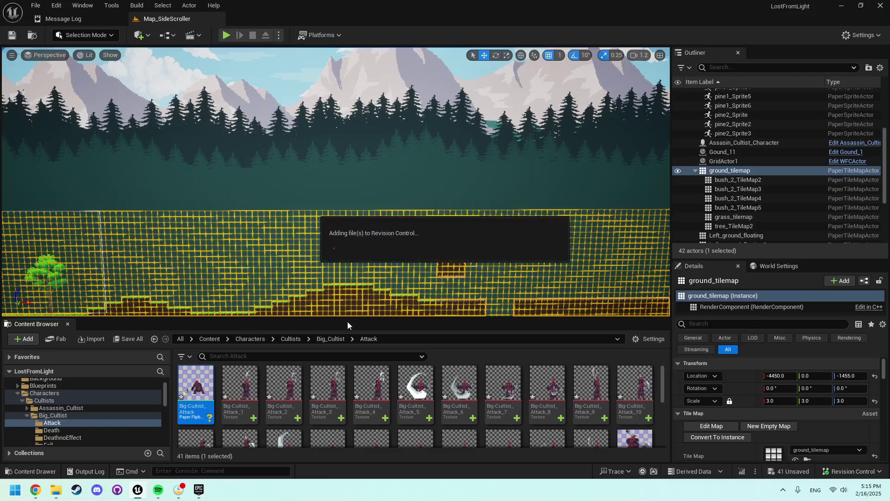
In the Big_Cultist folder, start a new Blueprint class and pick PaperZDCharacter as parent after searching 'paper'
click(330, 338)
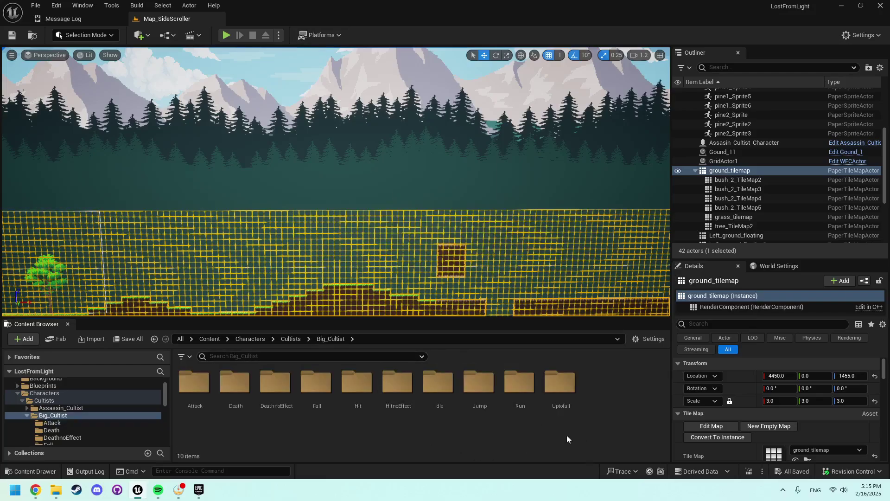
right_click(417, 444)
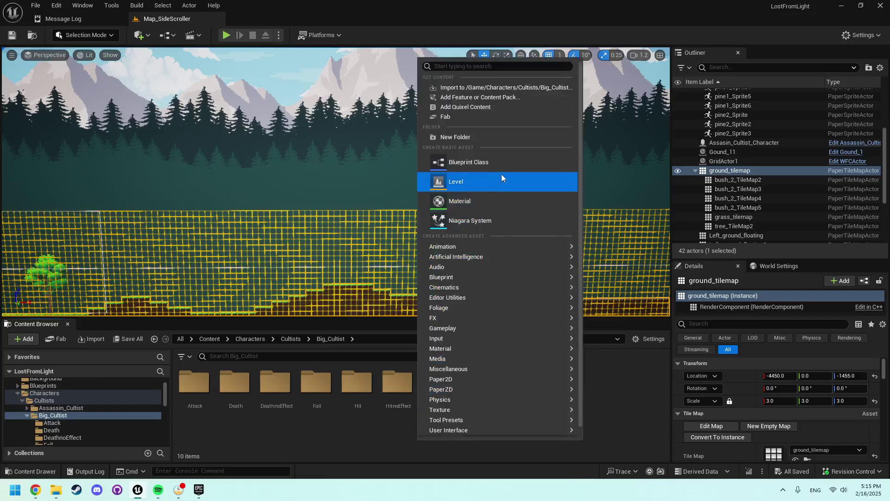
click(493, 162)
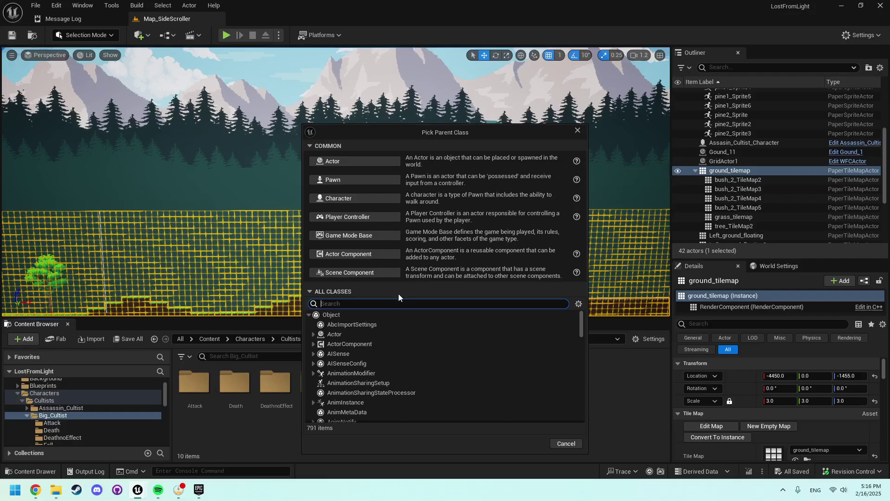
text(paper)
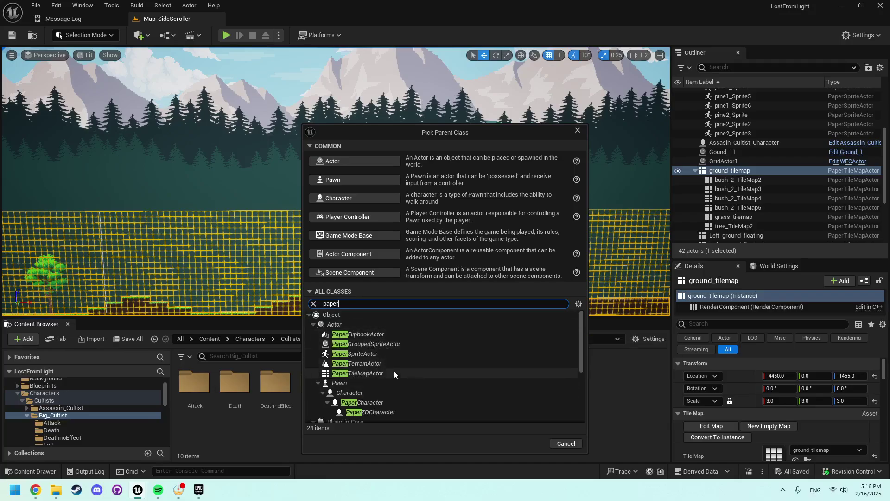
scroll(394, 374, down, 1)
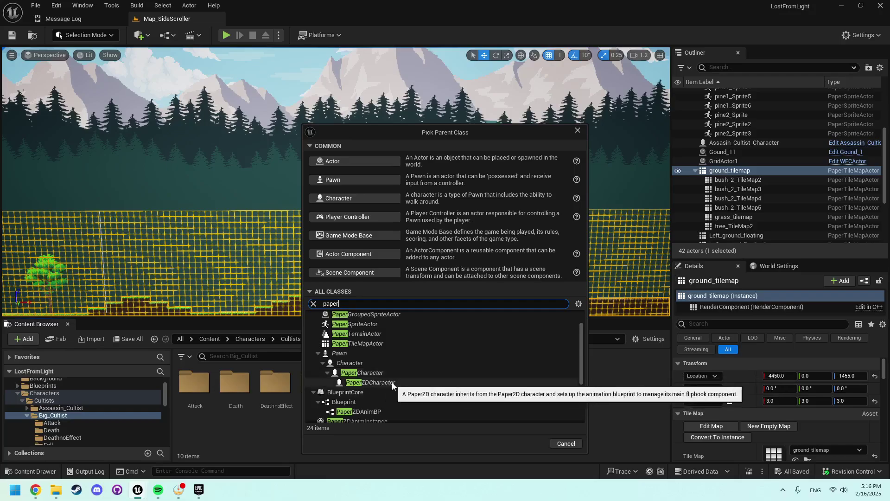
click(392, 383)
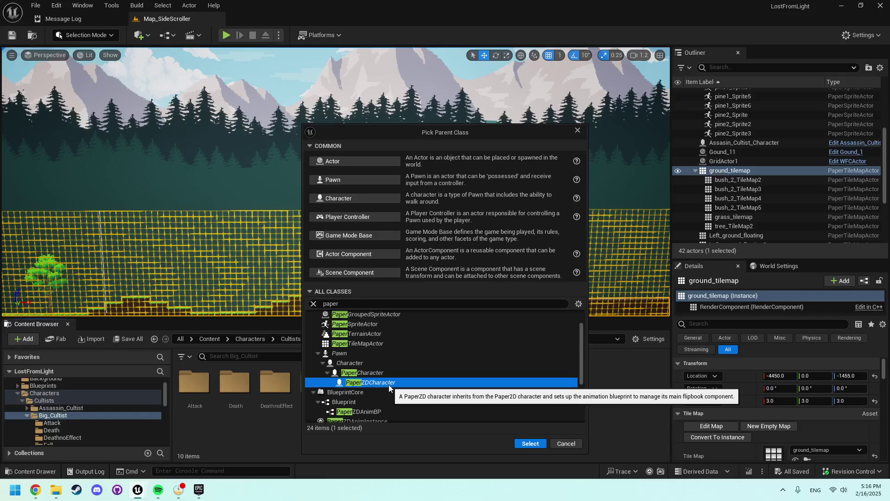
Create the PaperZDCharacter blueprint and name it Big_CultistBP, correcting the Nig_CultistBP typo
click(533, 444)
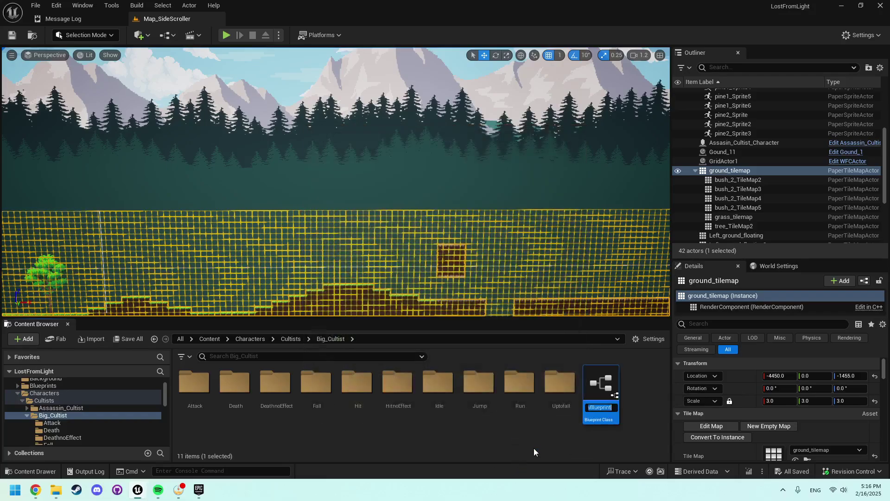
text(Nig_Cult)
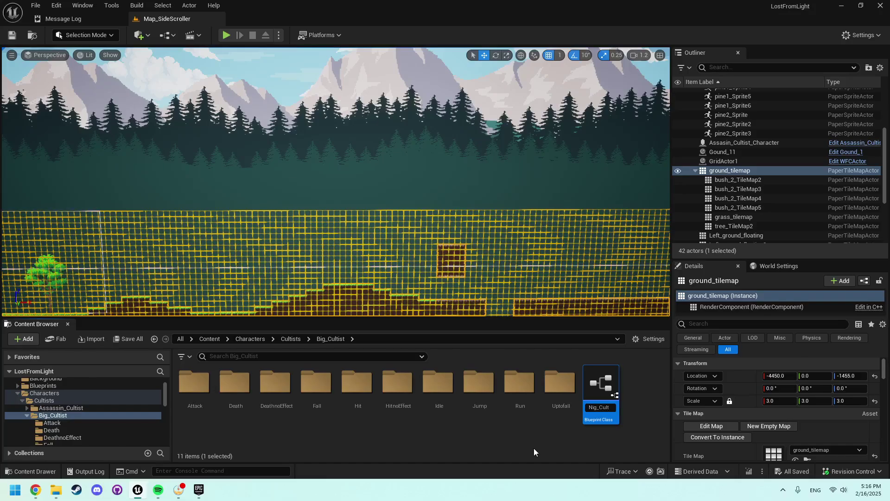
text(istBP)
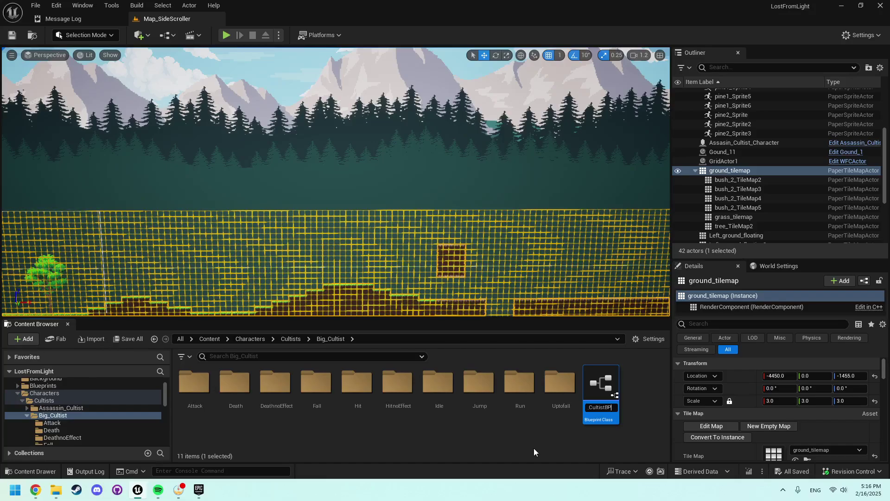
key(Return)
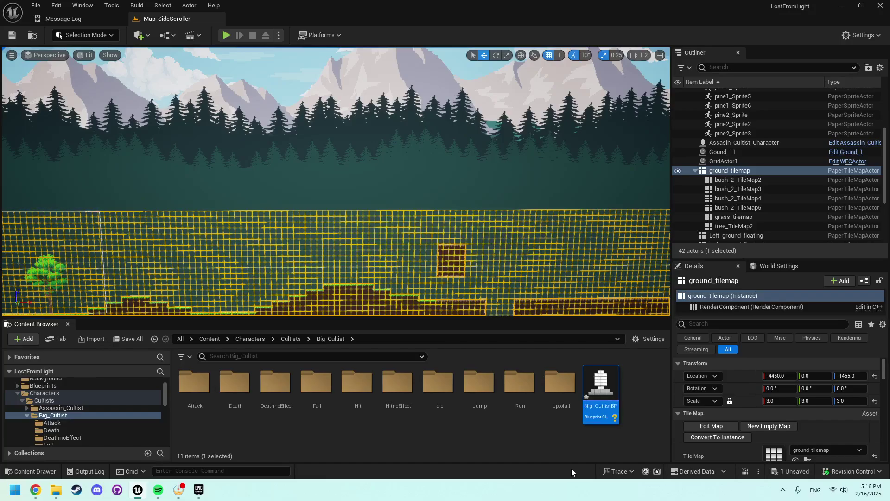
click(594, 406)
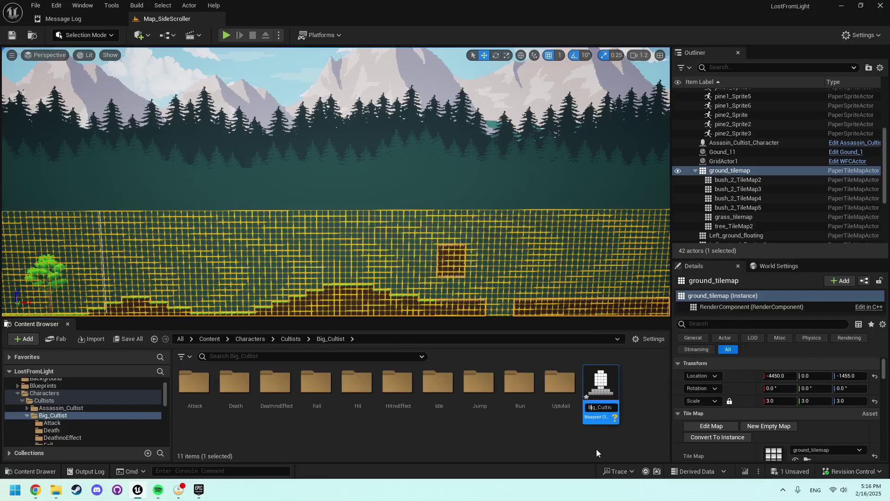
key(Return)
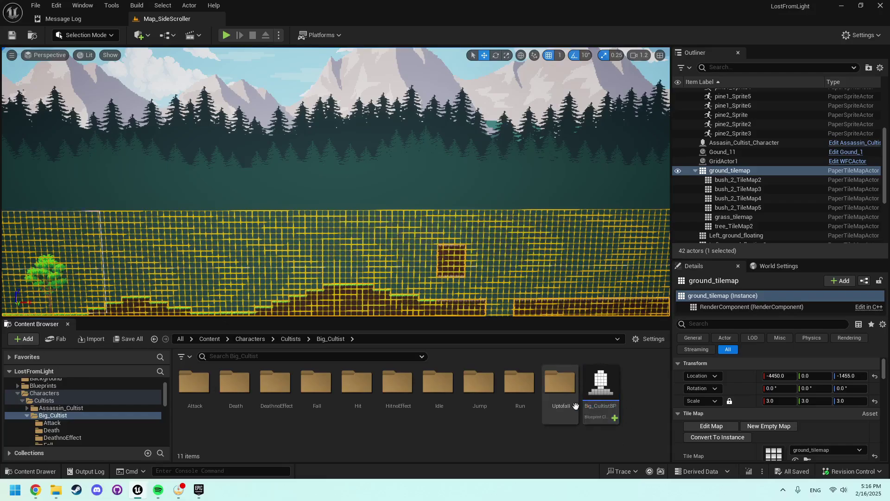
Open Big_CultistBP, switch its viewport to the Right view, zoom in, and show the Content Drawer
double_click(612, 393)
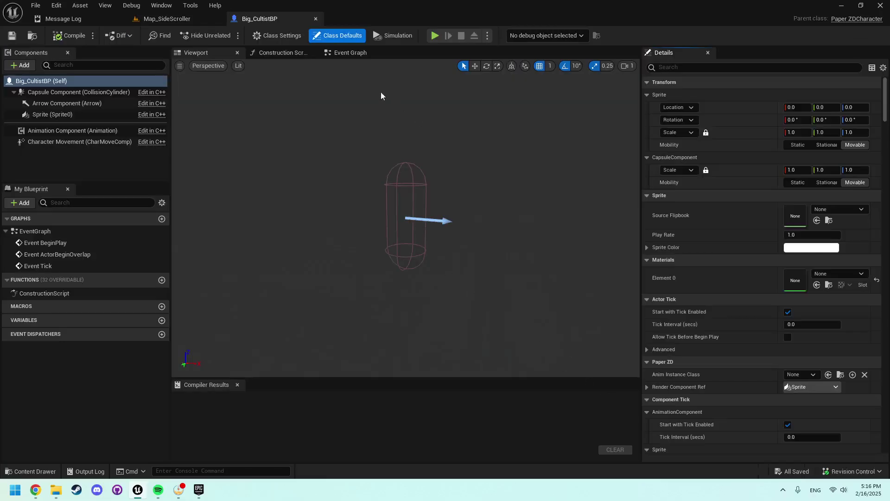
middle_drag(381, 96, 238, 74)
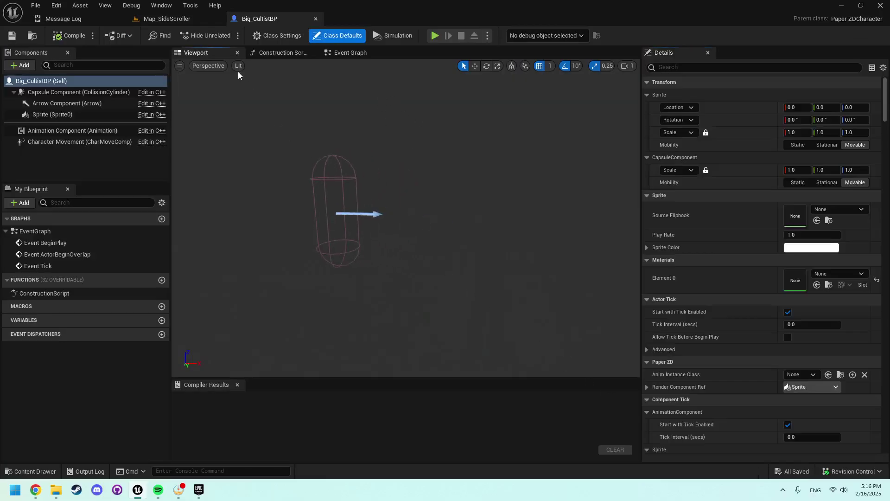
click(208, 66)
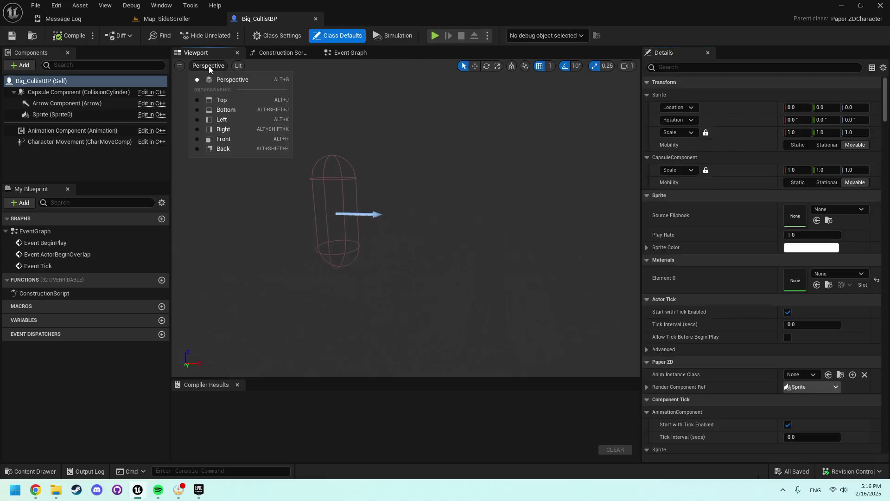
click(207, 130)
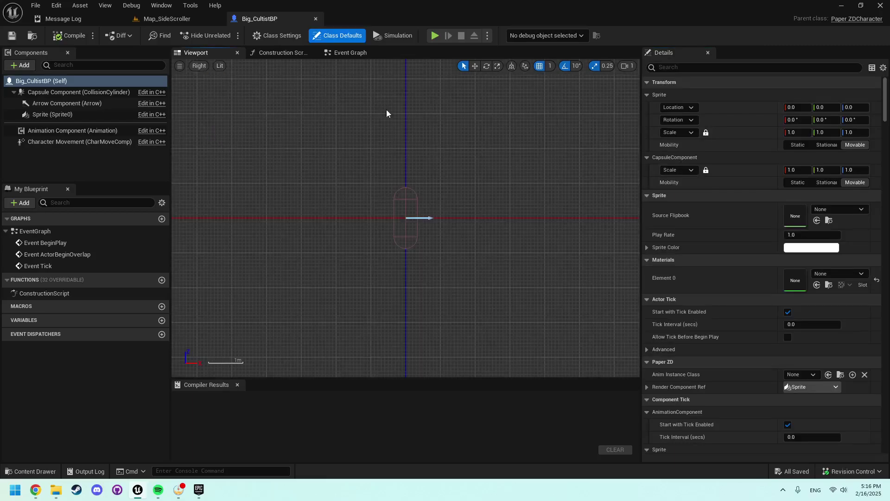
click(199, 66)
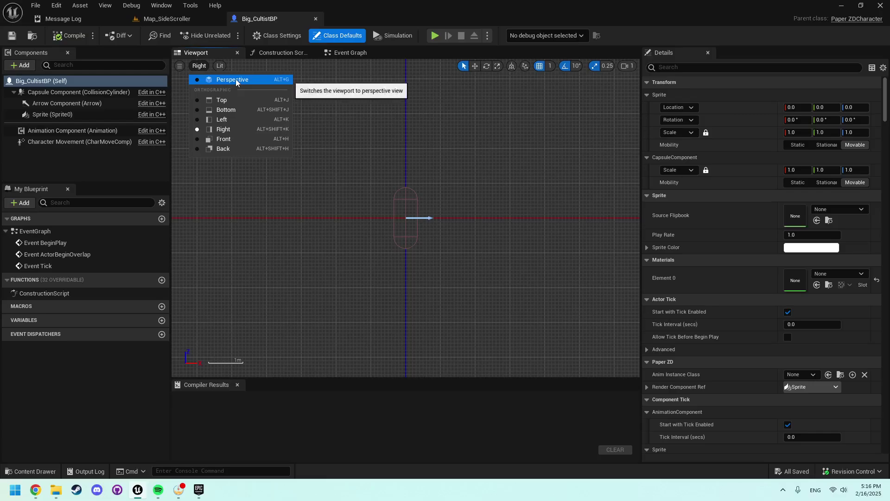
click(416, 185)
scroll(416, 187, up, 2)
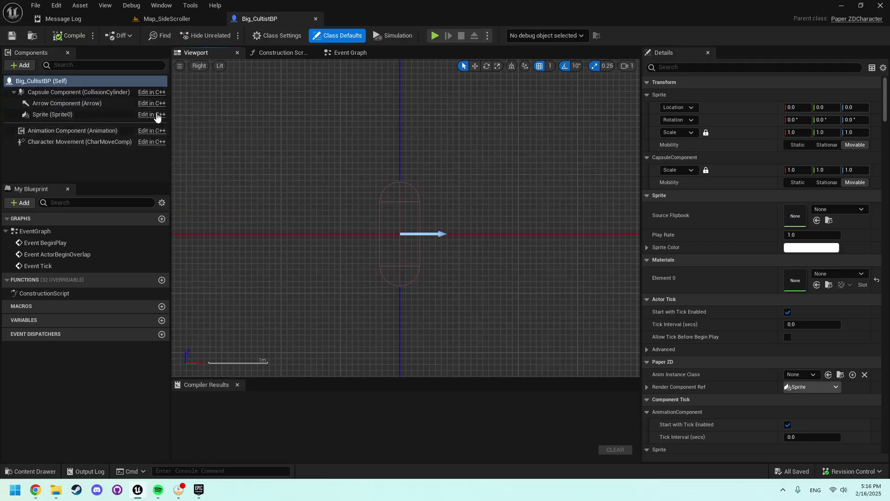
key(ctrl+space)
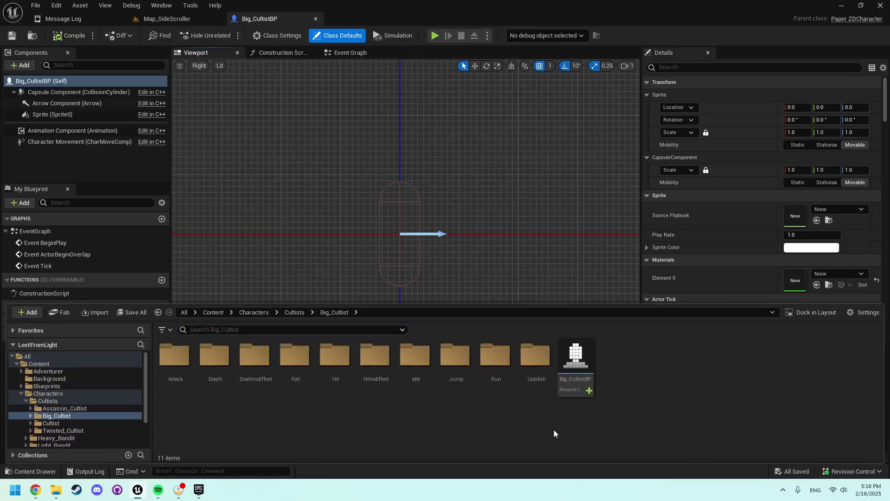
Create a new Blueprint based on PaperCharacter in the Big_Cultist folder and open it
click(528, 225)
key(ctrl+space)
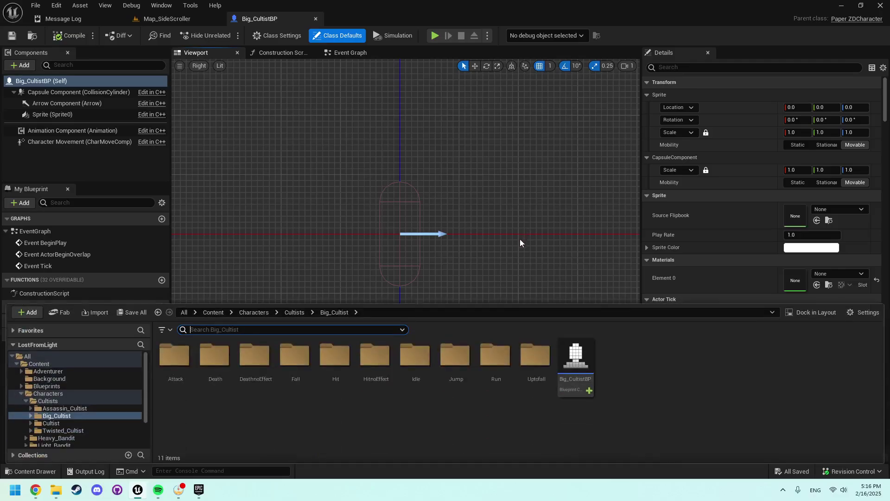
right_click(636, 368)
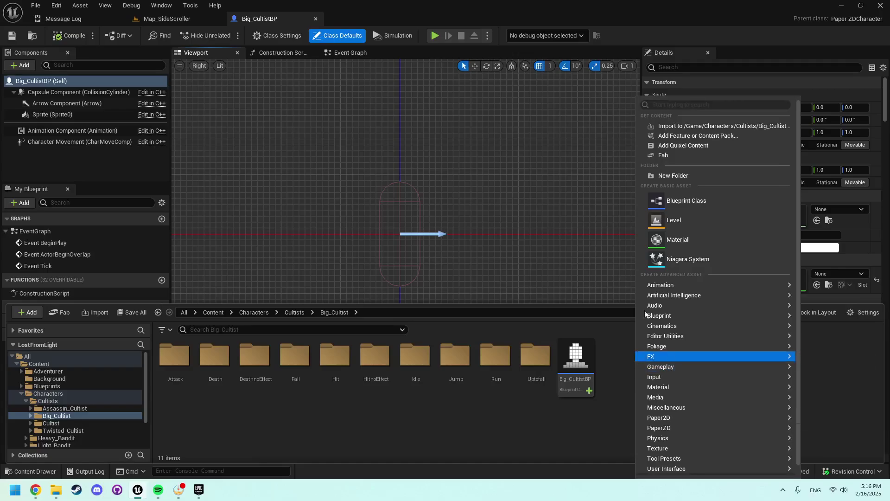
click(684, 200)
text(paper)
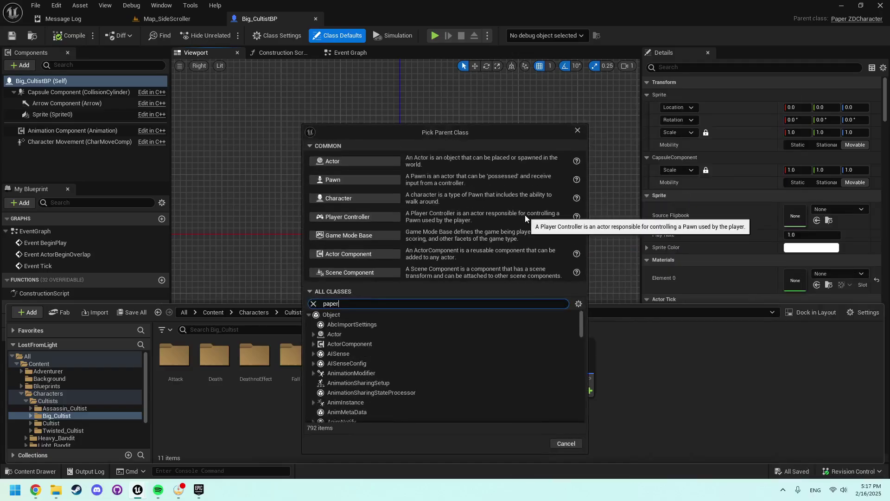
click(377, 402)
click(529, 444)
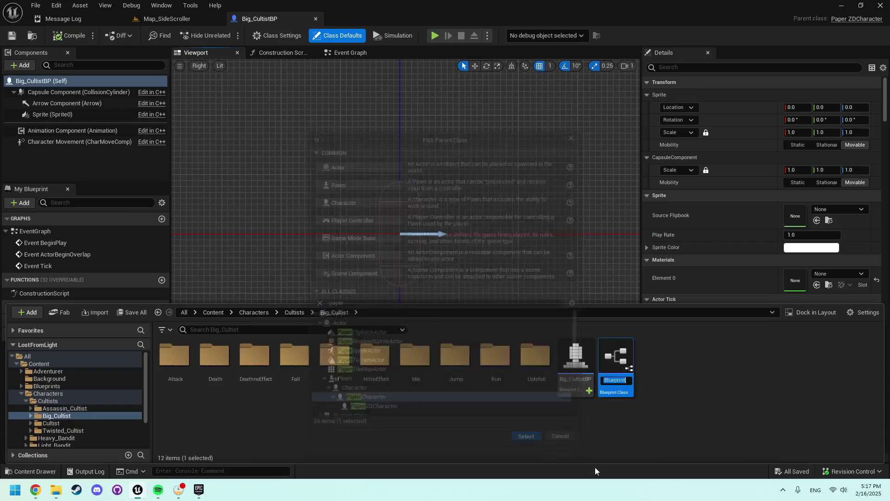
click(380, 301)
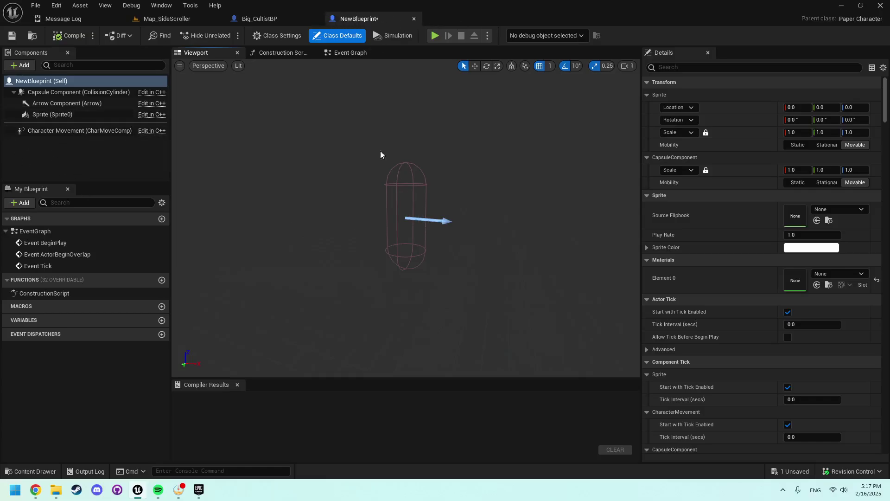
Add an AnimComponent to NewBlueprint, comparing against Big_CultistBP's components, then close it
click(266, 20)
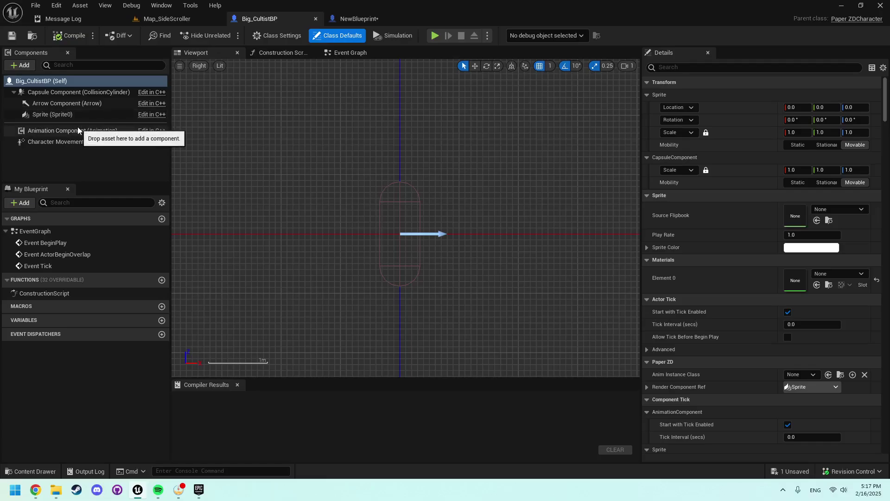
click(352, 20)
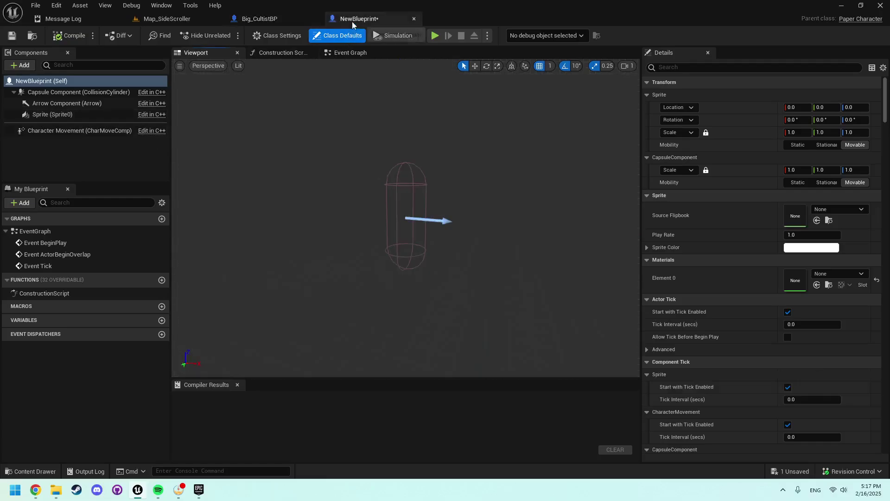
click(259, 18)
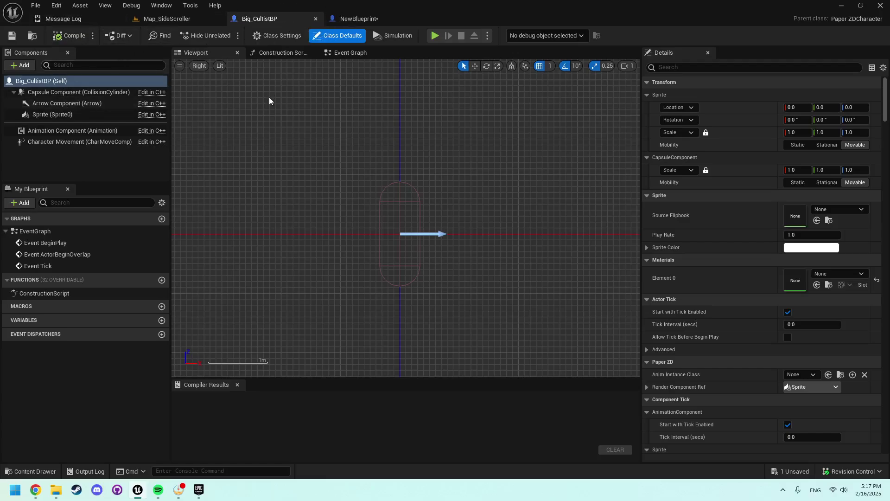
click(385, 21)
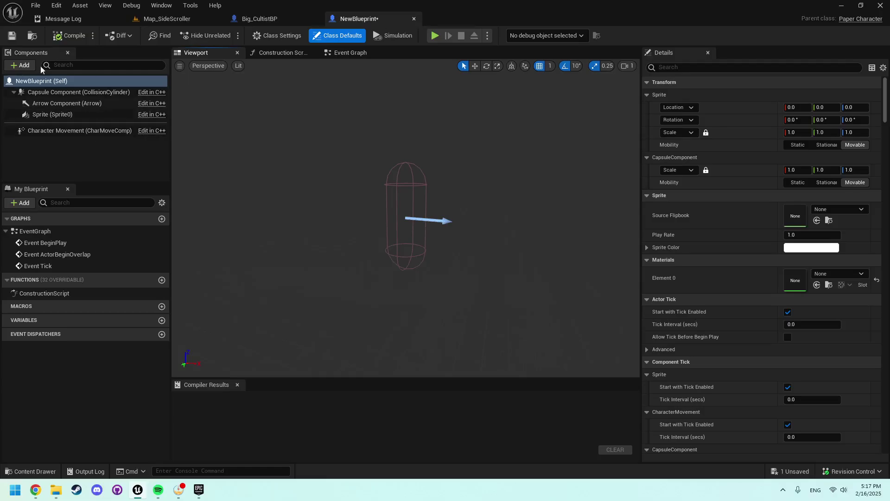
click(24, 66)
scroll(55, 214, down, 3)
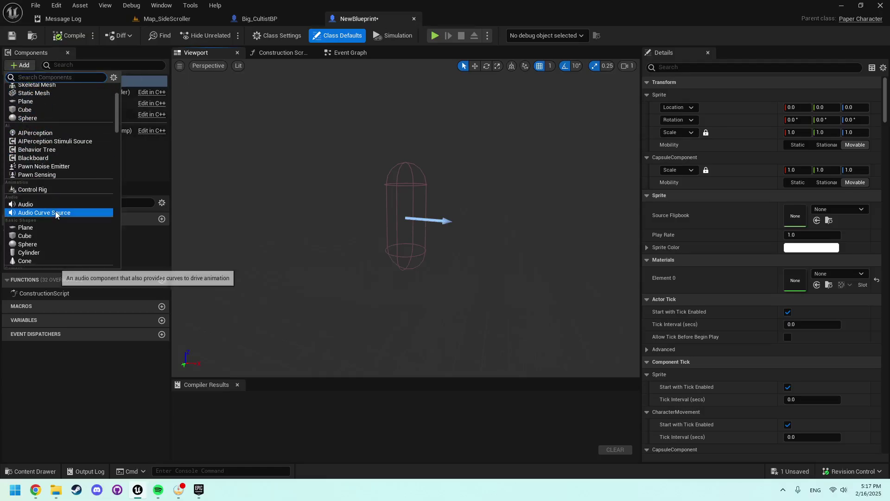
text(anim)
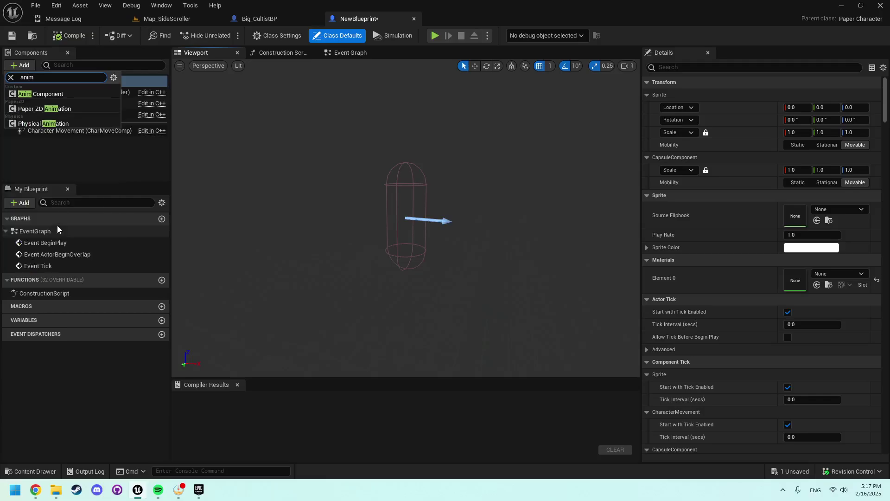
click(41, 93)
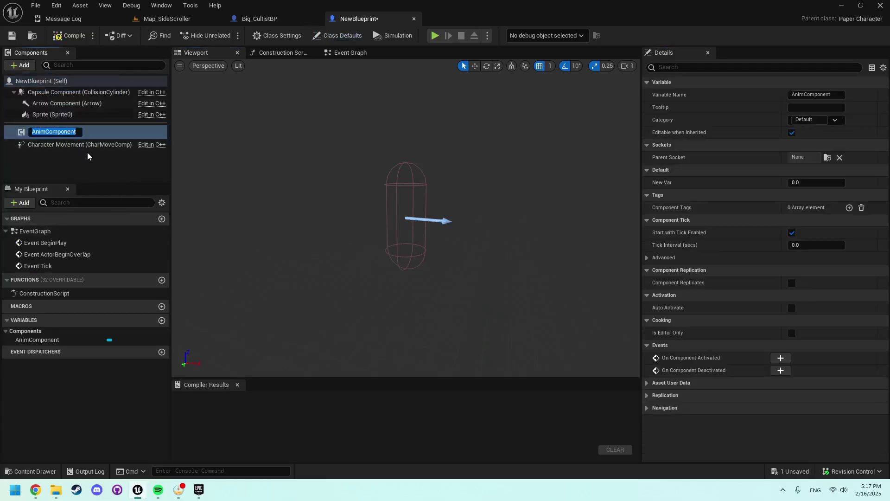
click(65, 128)
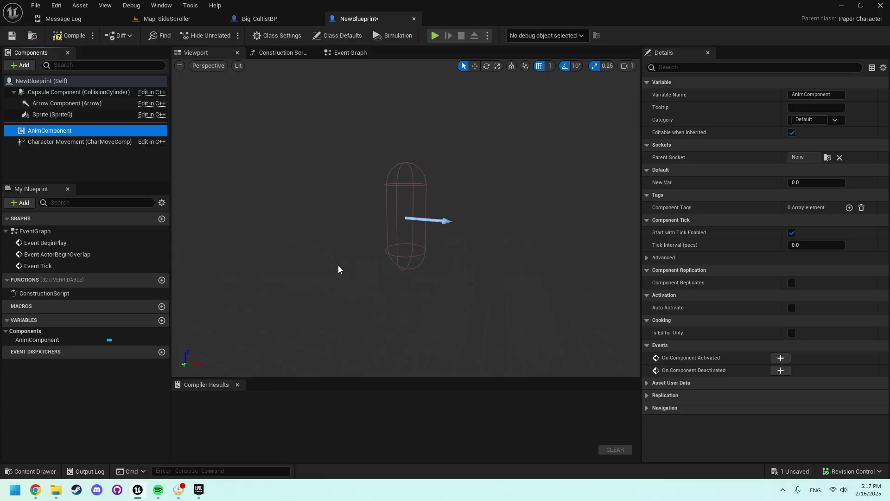
click(415, 20)
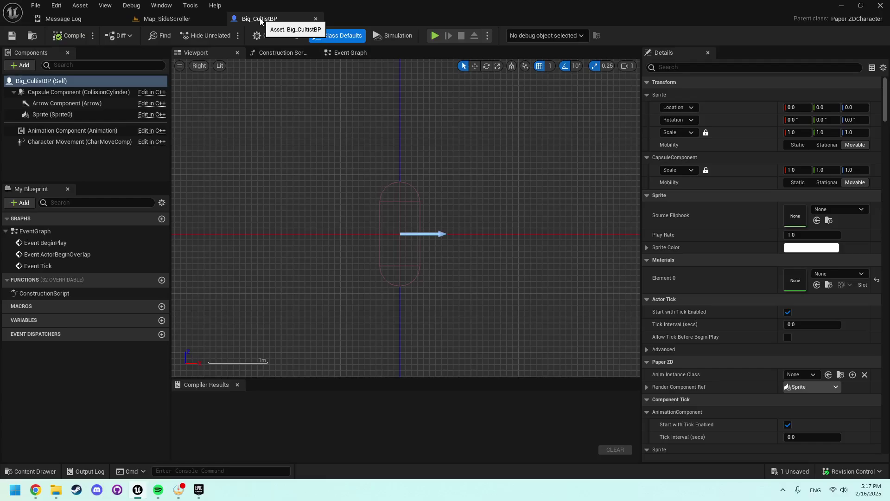
Set Big_CultistBP's Sprite component flipbook to Big-Cultist_Idle
click(46, 113)
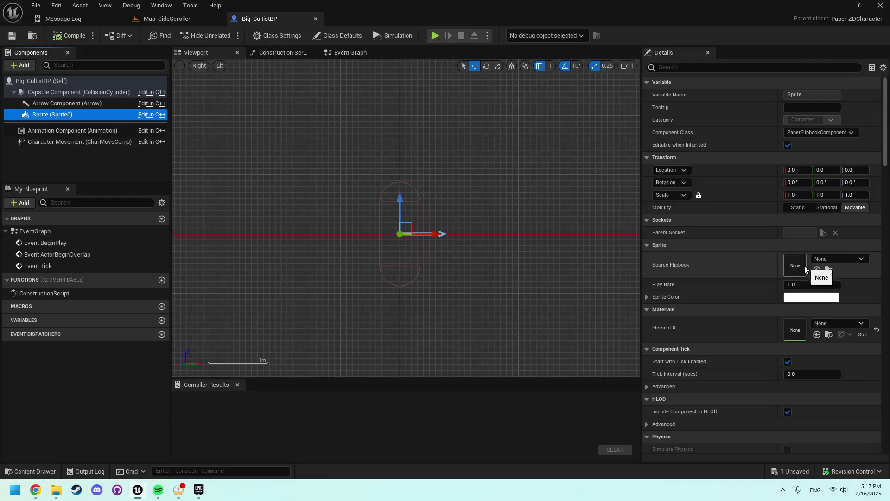
click(830, 257)
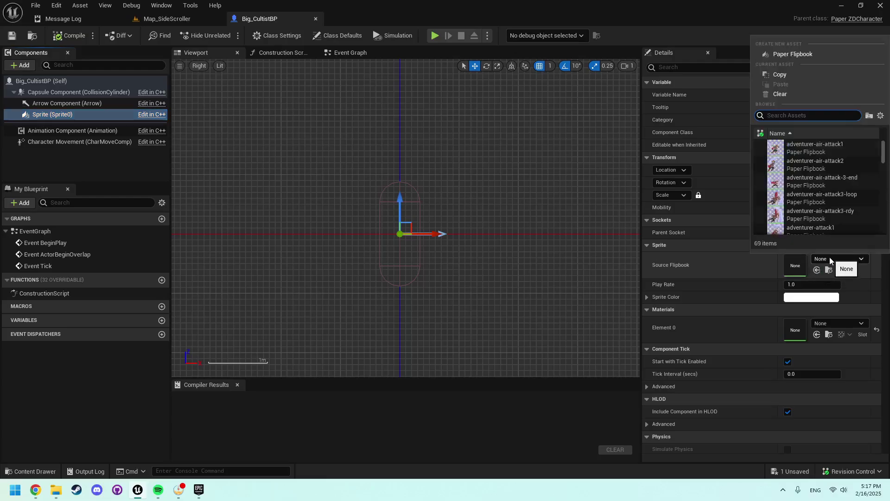
text(big_)
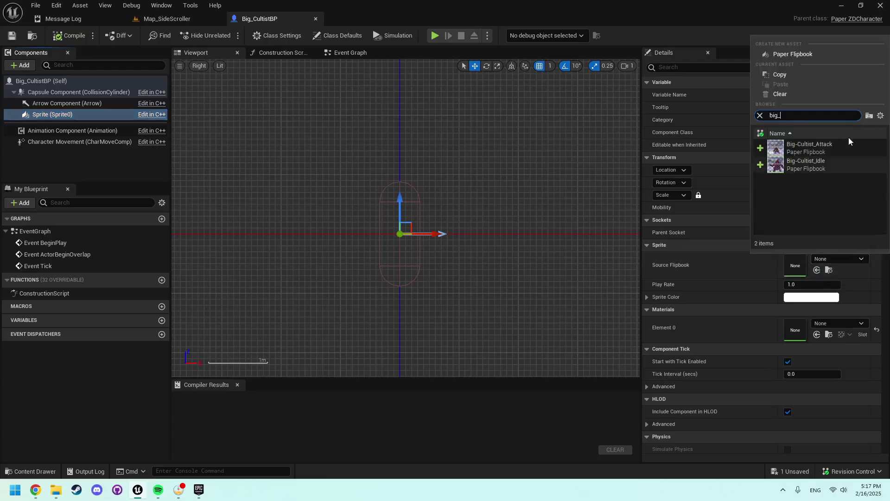
click(823, 165)
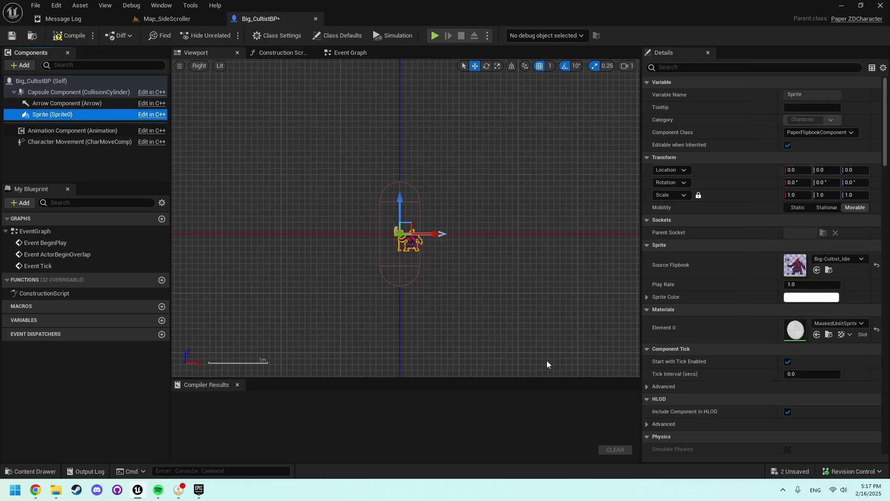
Scale the sprite to 4.5, position it at -91, 0, 44 in the capsule, and save
click(801, 196)
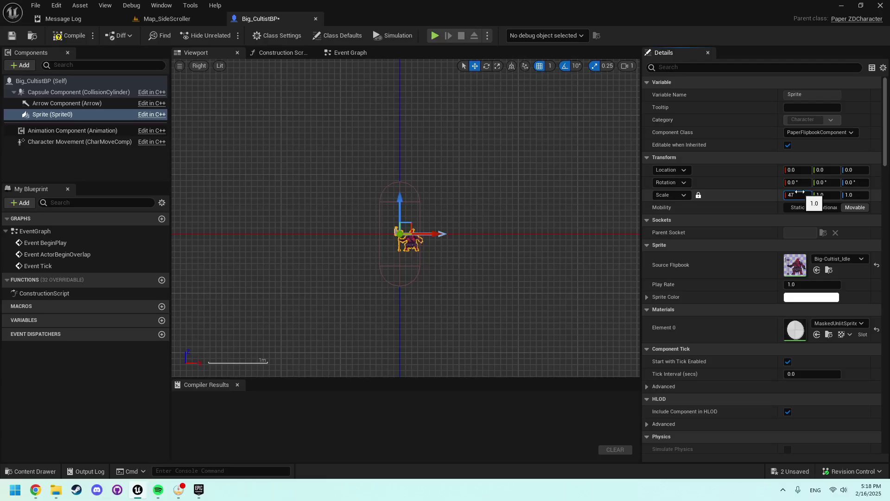
key(Return)
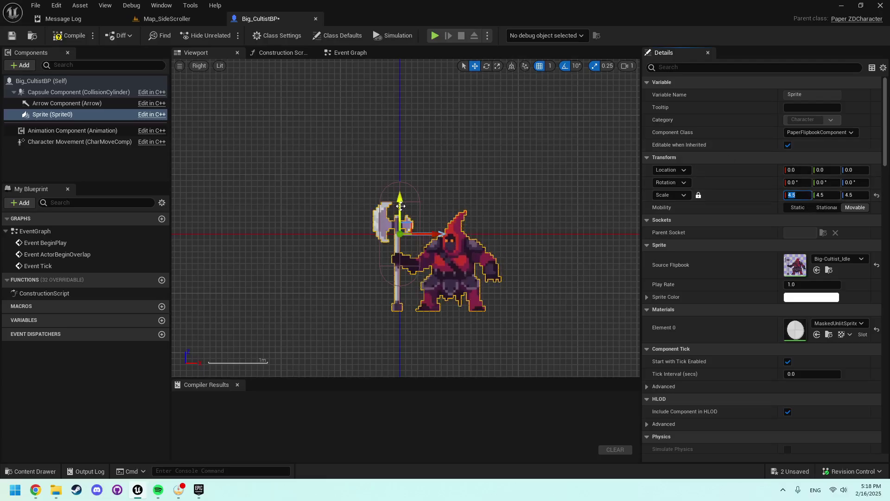
drag(401, 200, 403, 175)
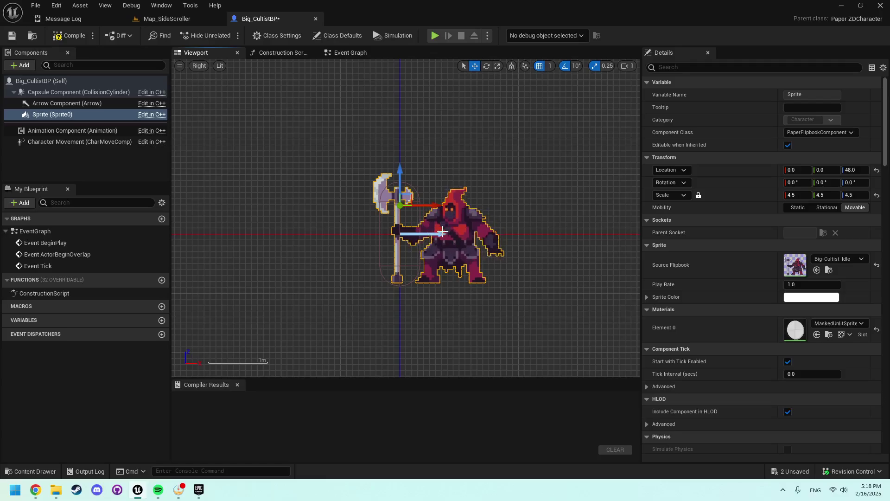
drag(435, 204, 382, 203)
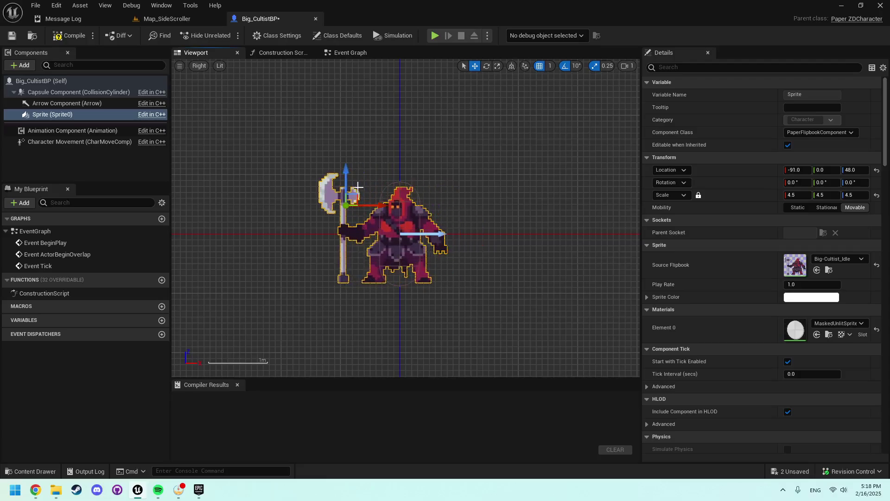
drag(346, 180, 346, 183)
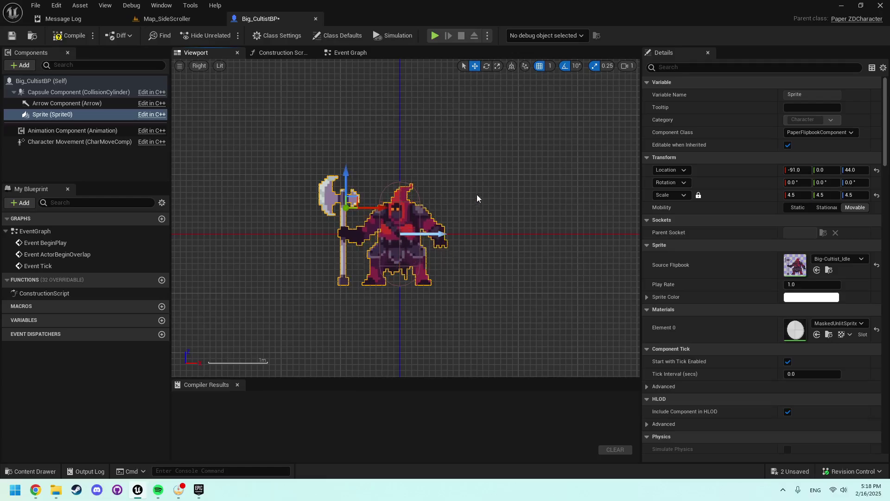
key(ctrl+s)
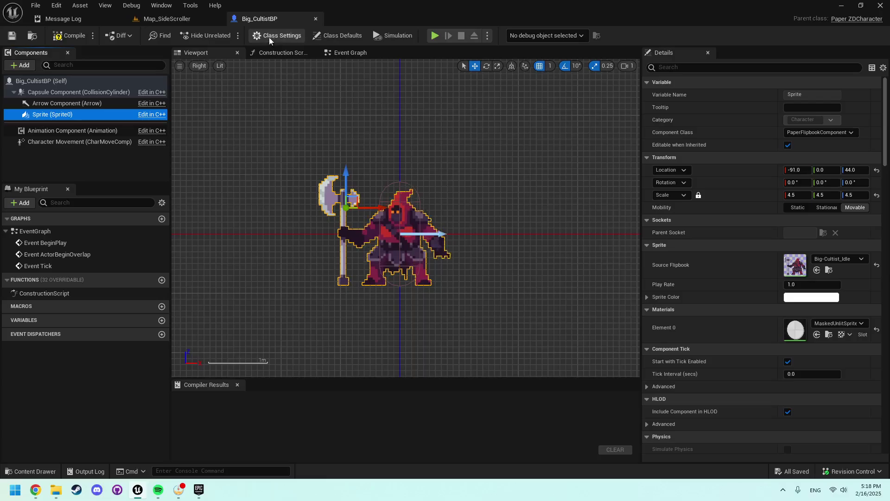
Delete the unused NewBlueprint asset from the Big_Cultist folder
key(ctrl+space)
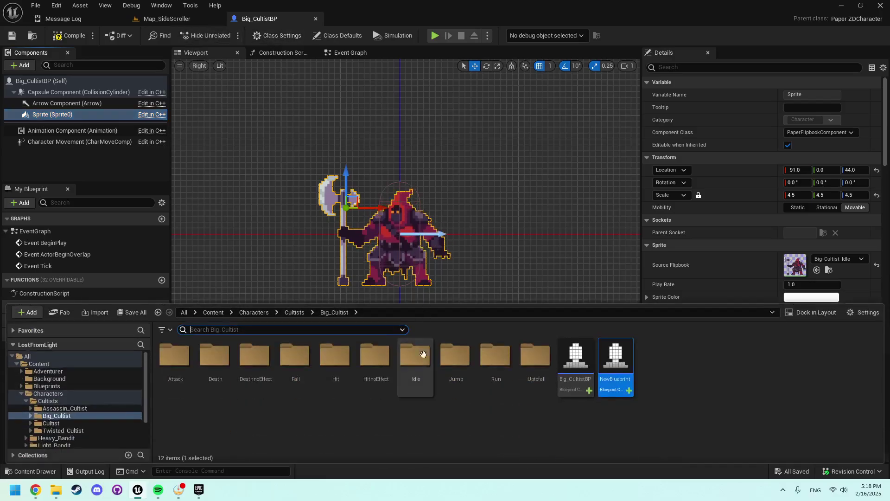
click(615, 357)
key(Delete)
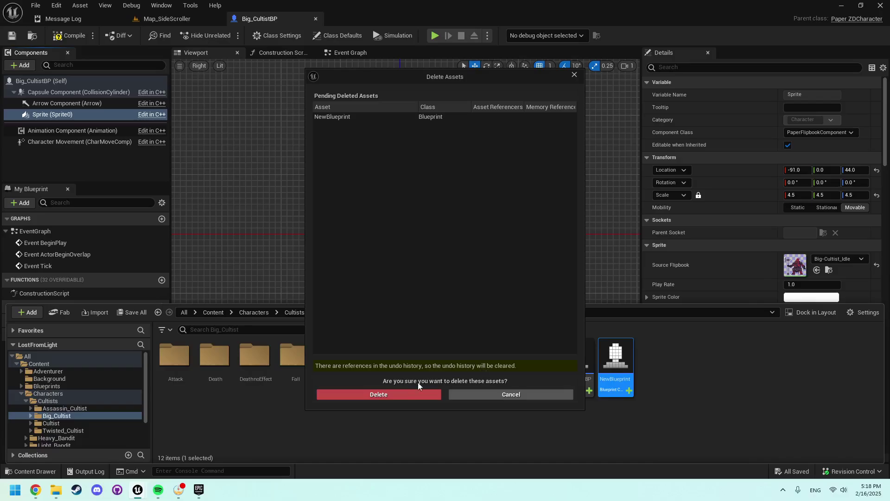
click(492, 393)
Bring up the folder's create-asset menu and display the PaperZD asset types
right_click(618, 410)
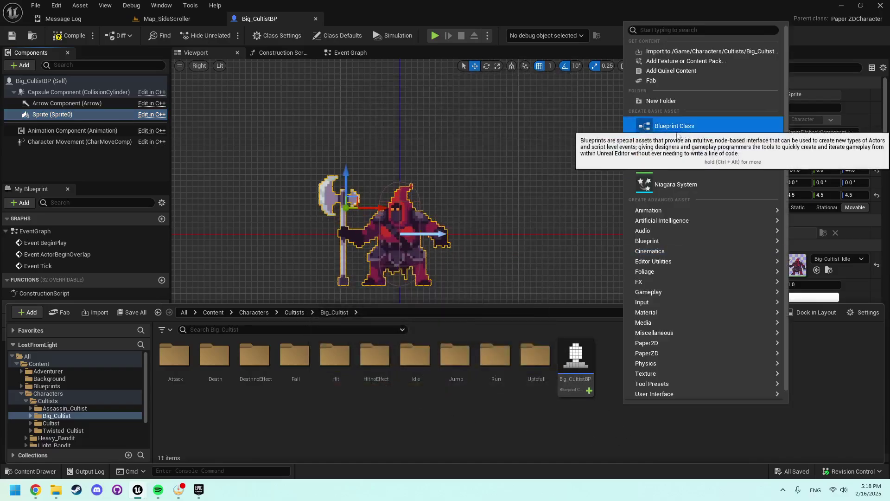
mouse_move(657, 353)
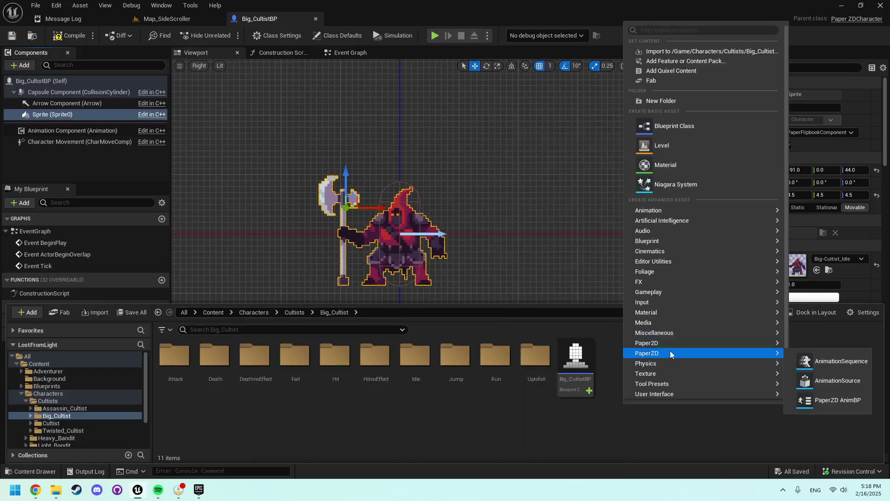
mouse_move(677, 341)
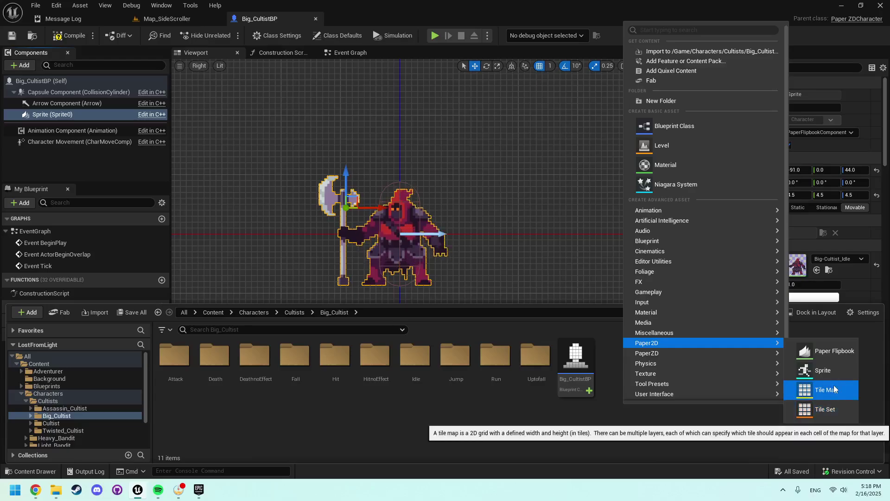
mouse_move(738, 356)
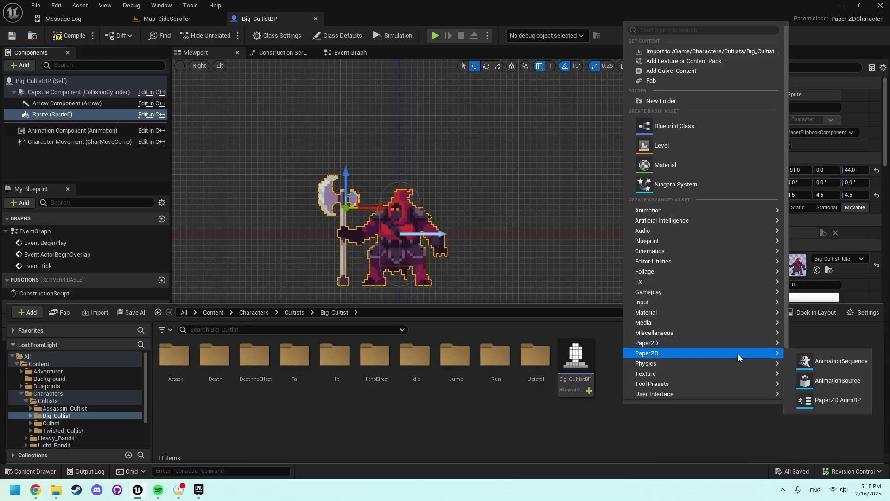
Create a PaperZD AnimationSource named Big_CultistAnimSource in the Big_Cultist folder
click(844, 381)
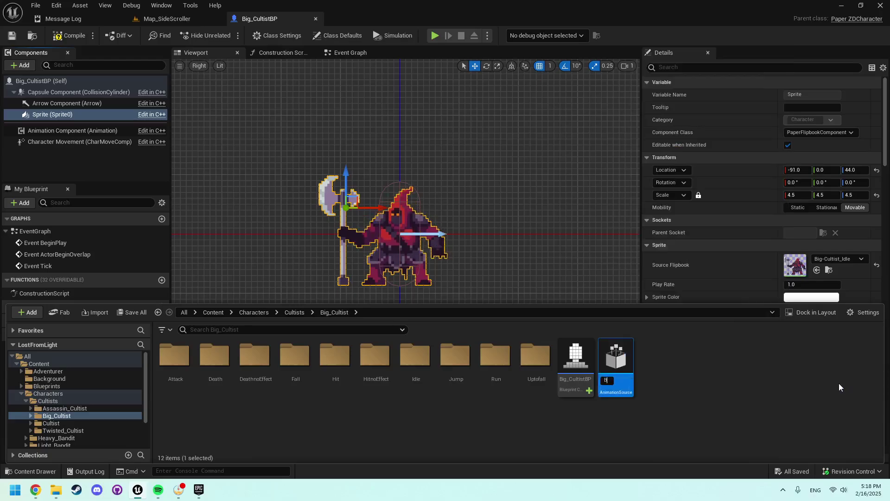
text(Big_Culti)
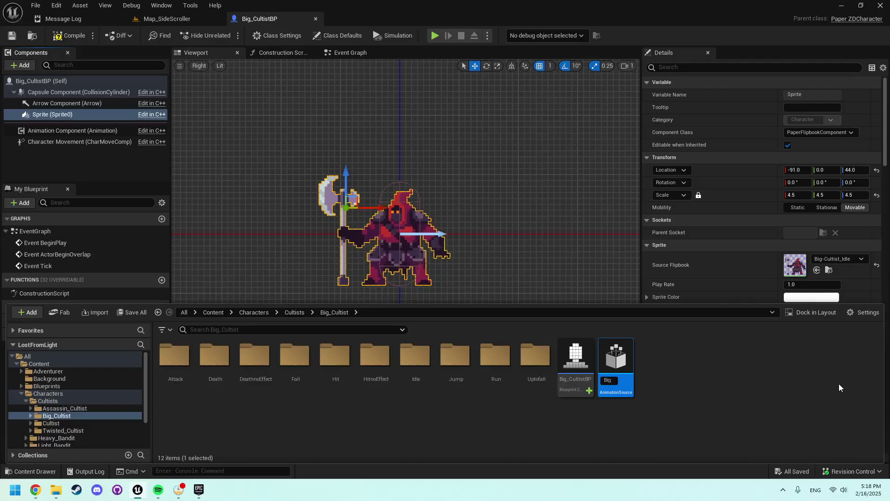
text(st)
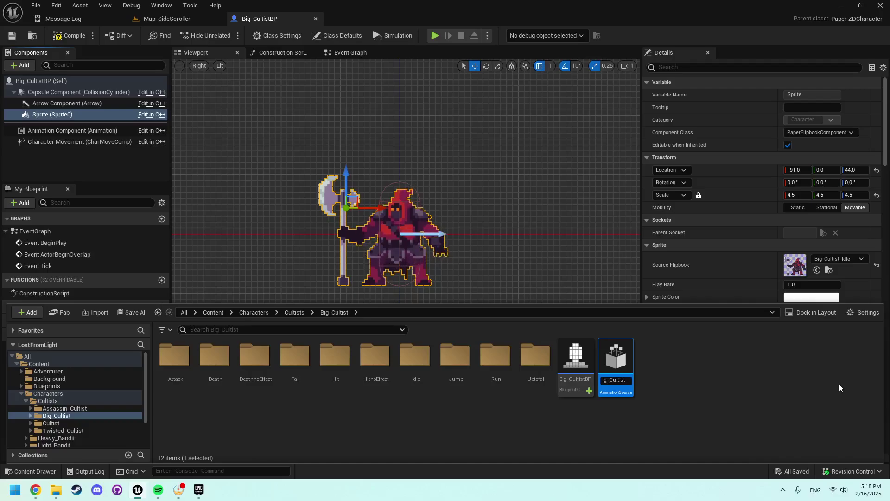
text(AnimSource)
key(Return)
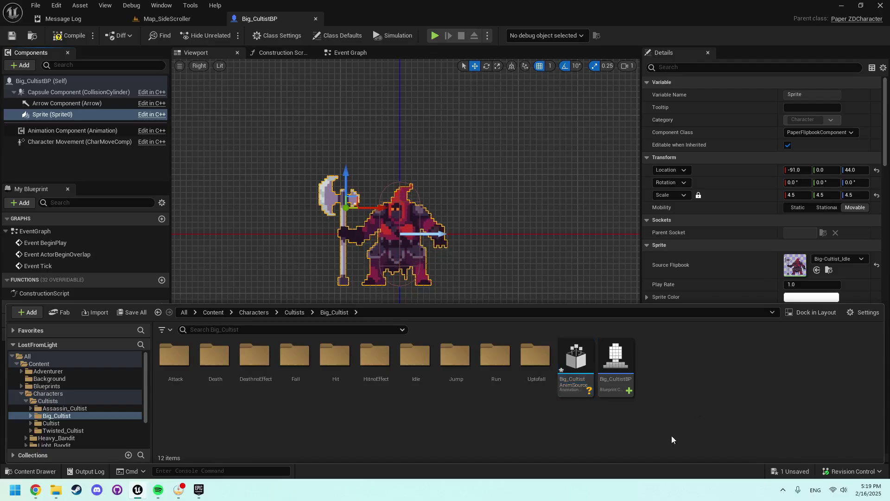
Create a PaperZD AnimBP based on Big_CultistAnimSource, keeping the default name for now
right_click(653, 372)
mouse_move(658, 391)
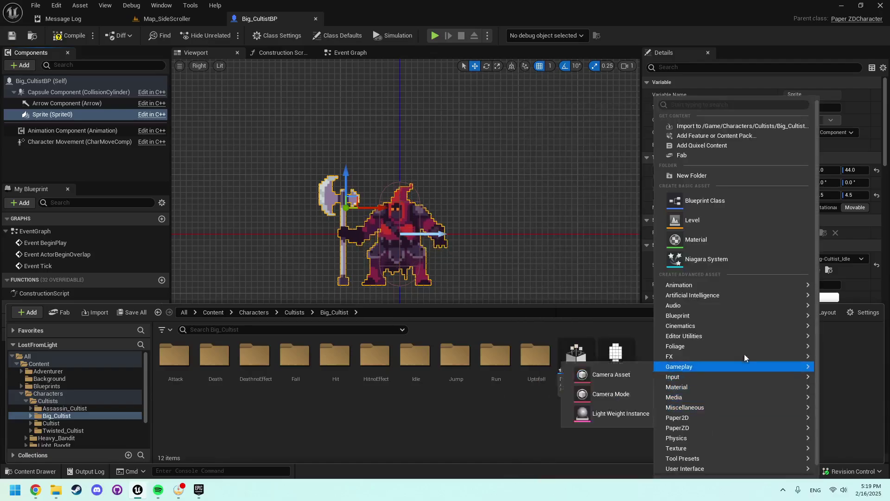
mouse_move(724, 427)
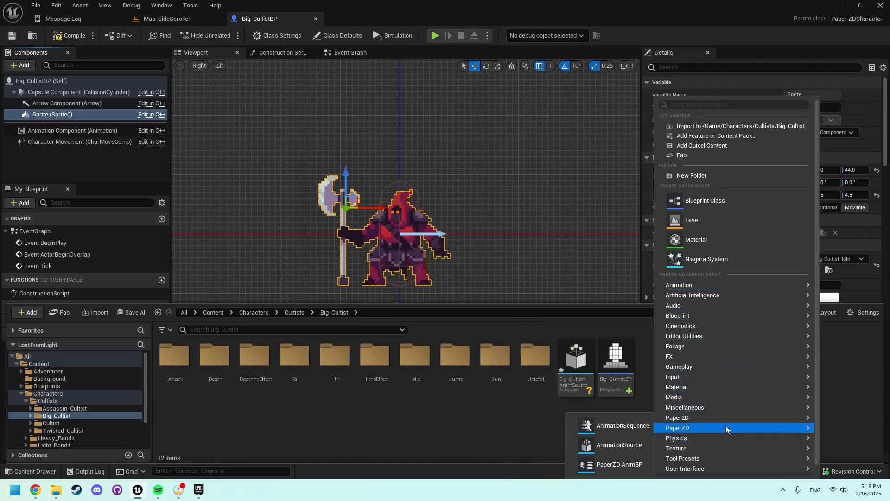
click(616, 465)
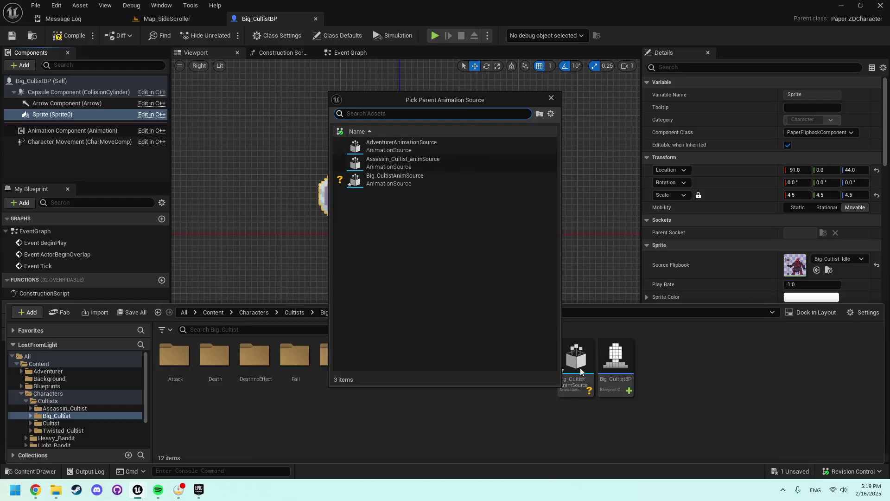
click(419, 182)
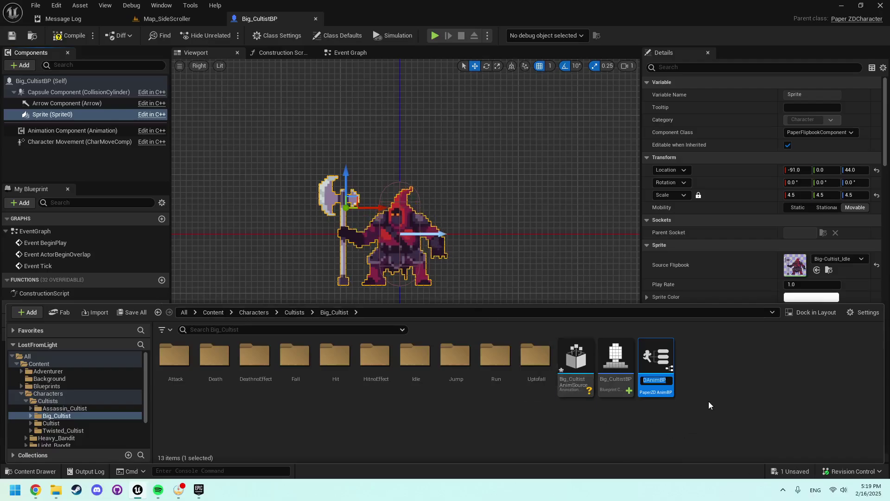
key(Return)
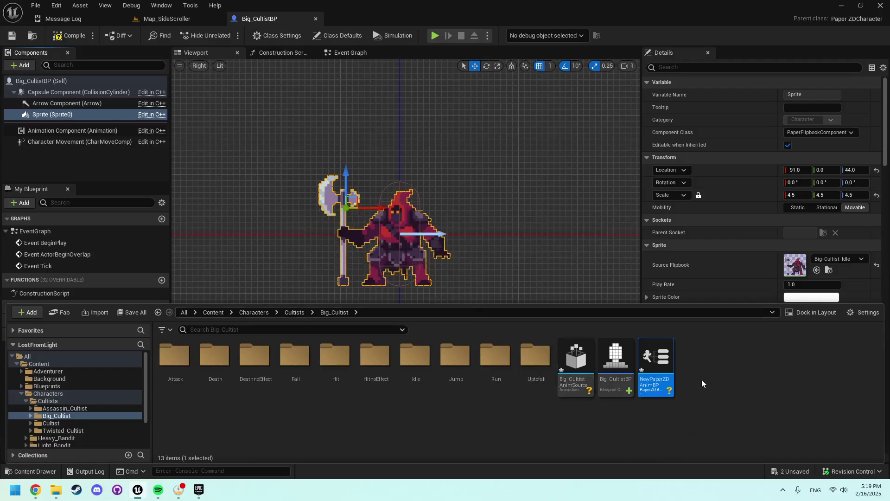
Rename the AnimBP to Big_bultistAnimBP, fixing its first letter, and save all new assets
click(655, 380)
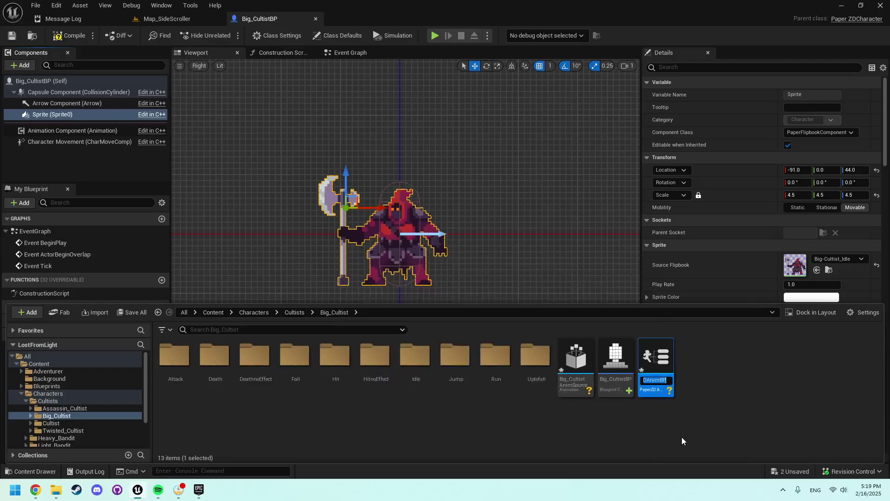
text(Nig_)
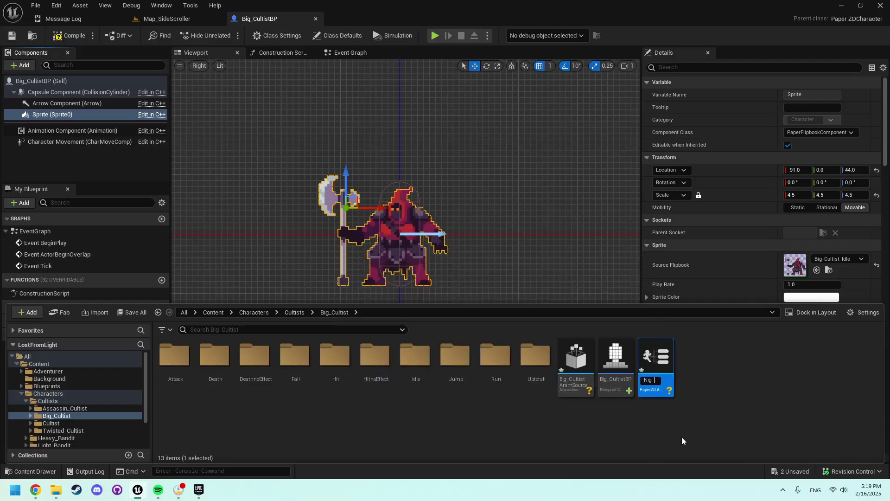
text(bultistAnim)
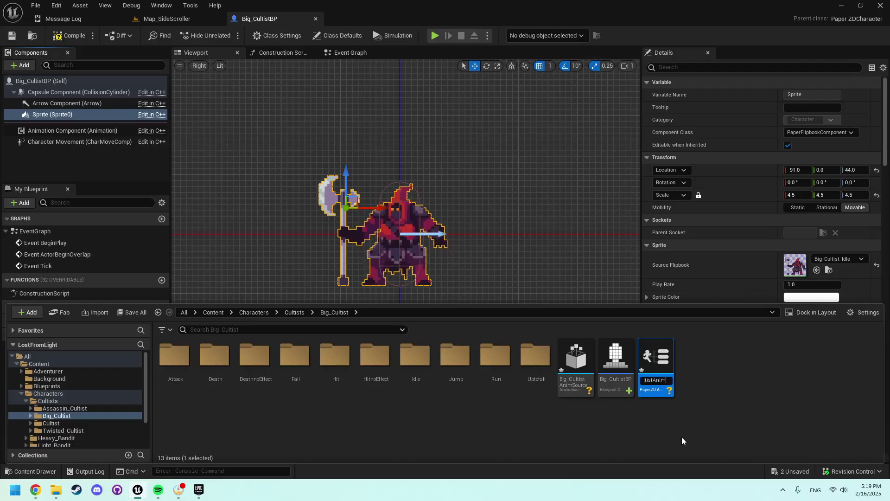
text(BP)
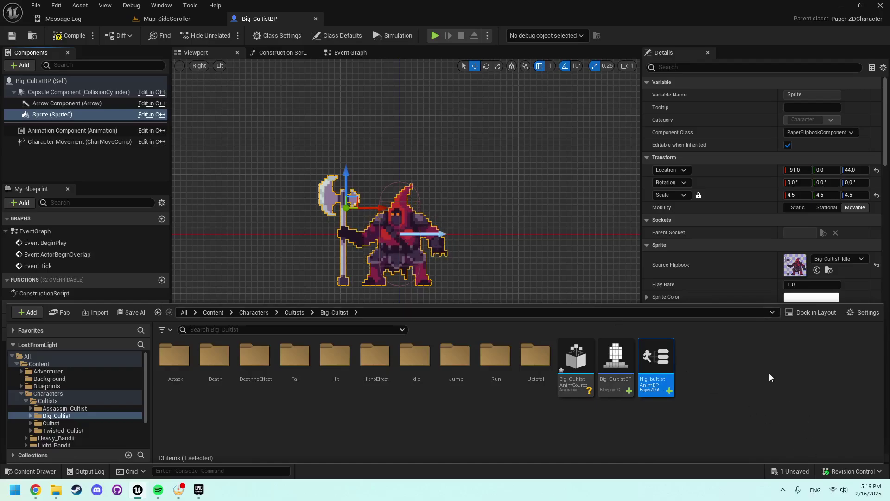
click(775, 418)
key(ctrl+shift+s)
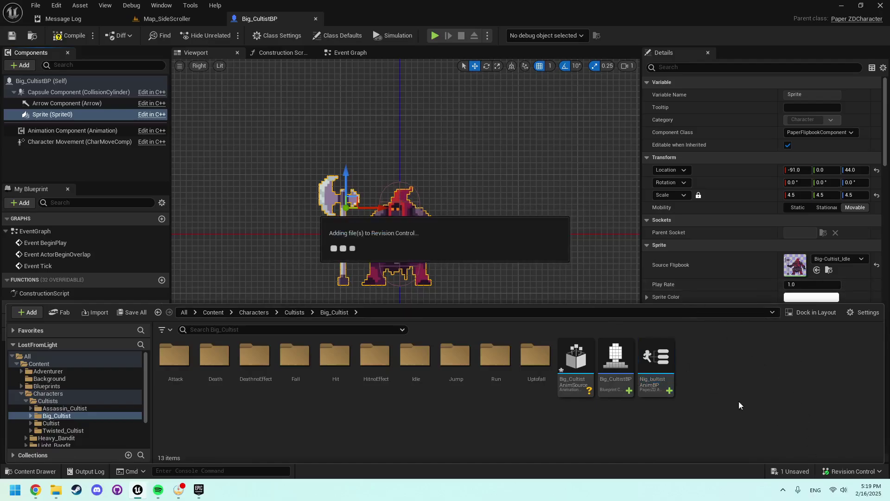
click(652, 395)
key(F2)
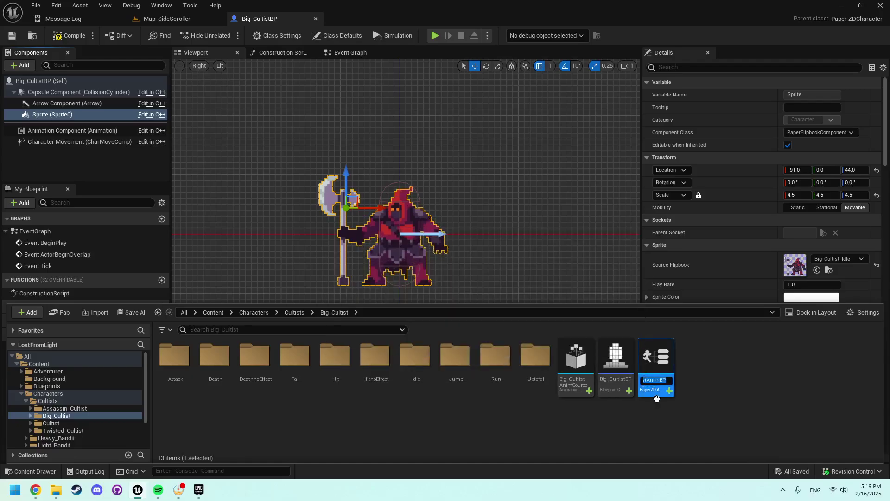
key(Home)
text(B)
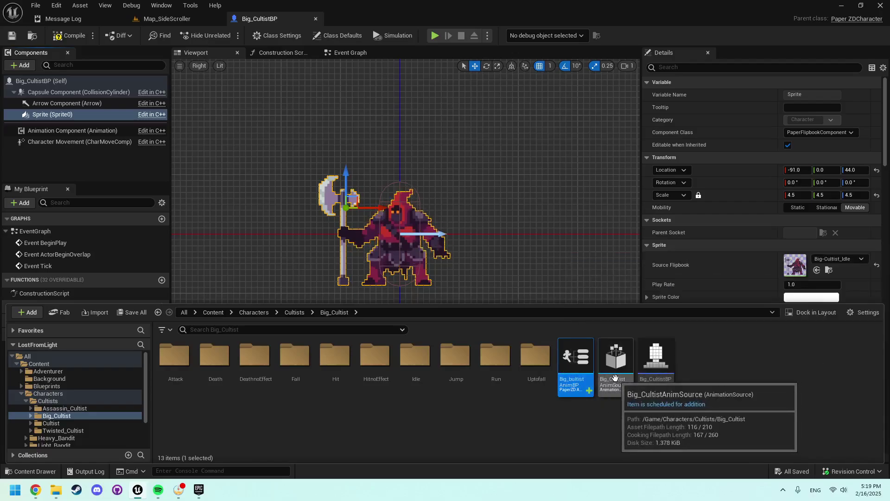
Dock the Big_bultistAnimBP editor as a tab beside Big_CultistBP
click(687, 374)
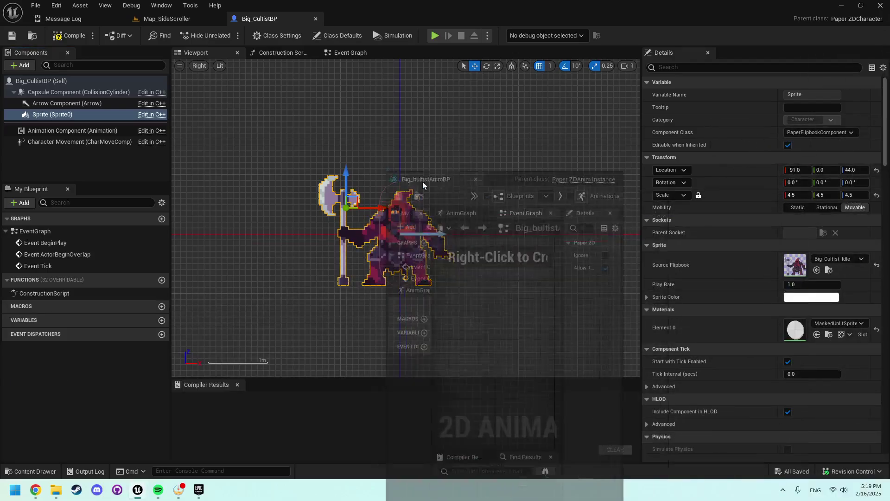
drag(422, 182, 364, 18)
click(260, 18)
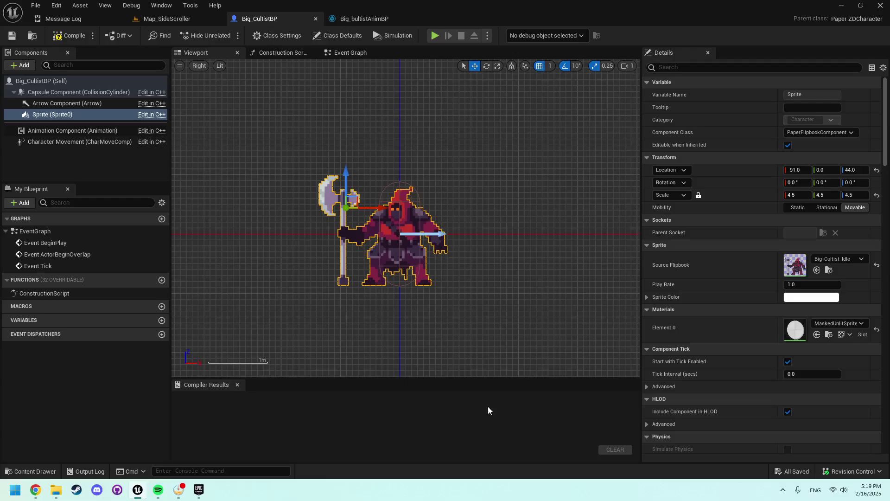
click(353, 20)
Open Big_CultistAnimSource, check the AnimBP's AnimGraph, then return to the animation source editor
key(ctrl+space)
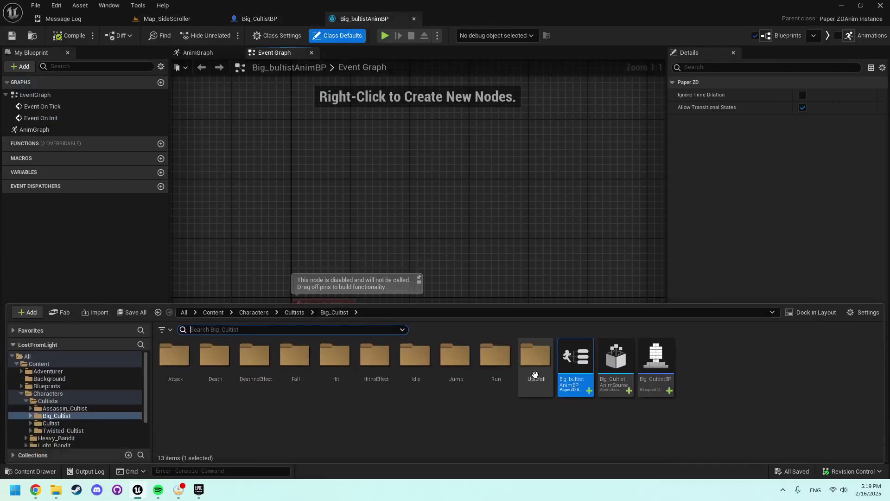
double_click(611, 379)
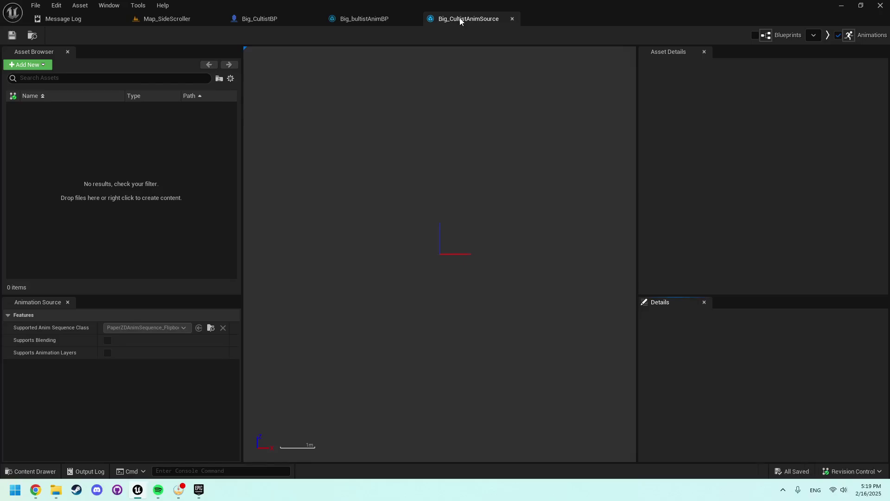
click(371, 22)
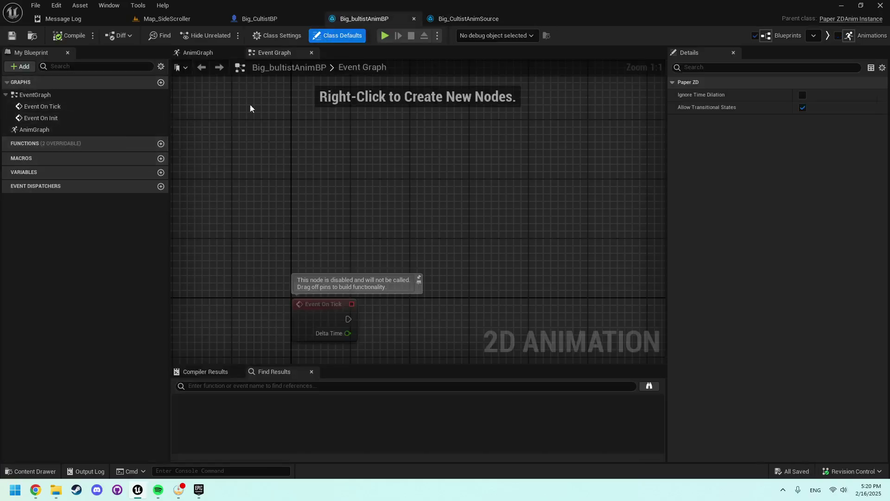
click(201, 53)
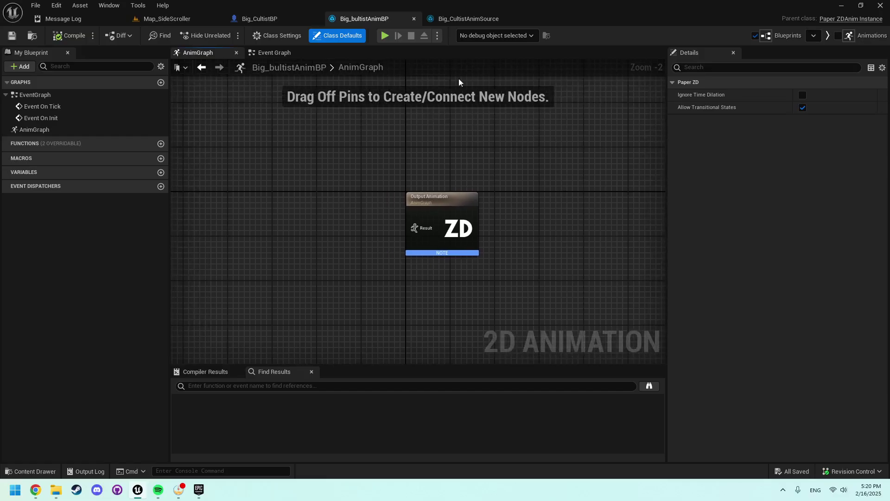
click(463, 23)
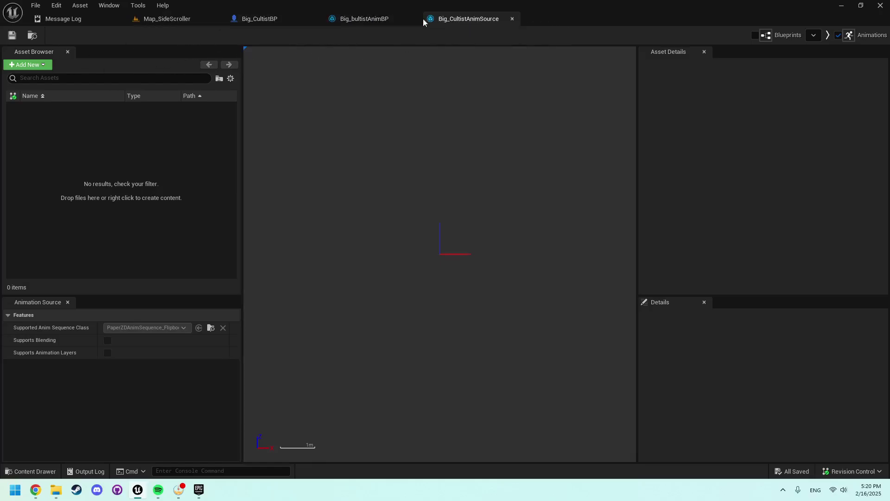
Add a new animation sequence to Big_CultistAnimSource and name it Big_Cultist_Idle
key(ctrl+space)
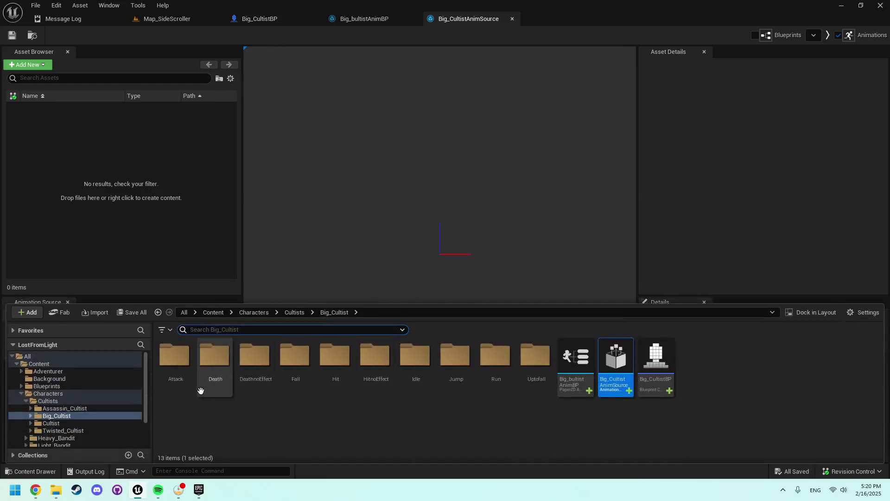
click(318, 80)
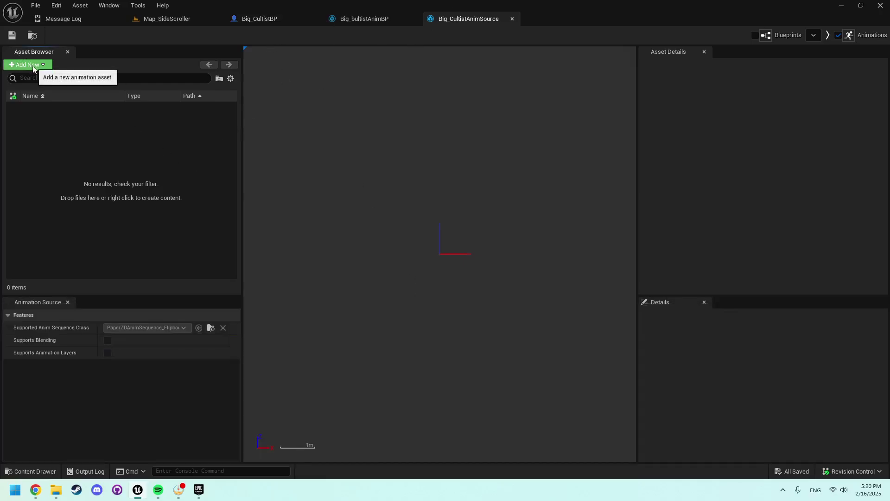
click(39, 67)
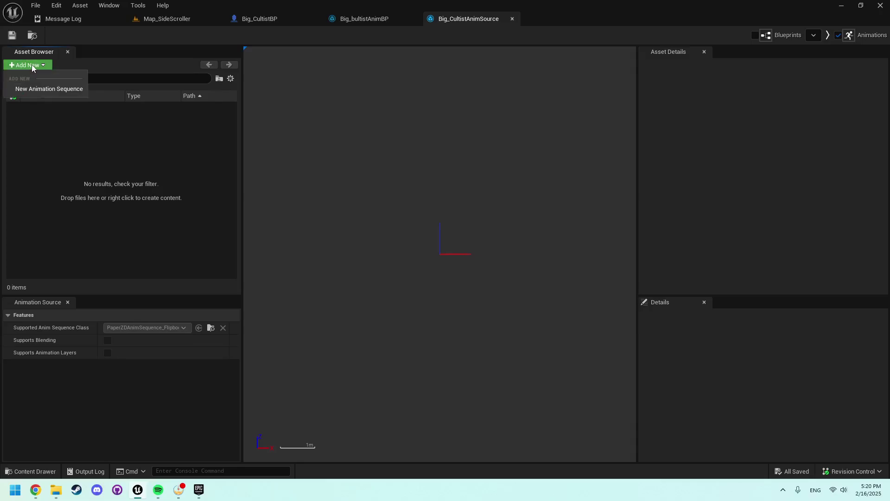
click(46, 89)
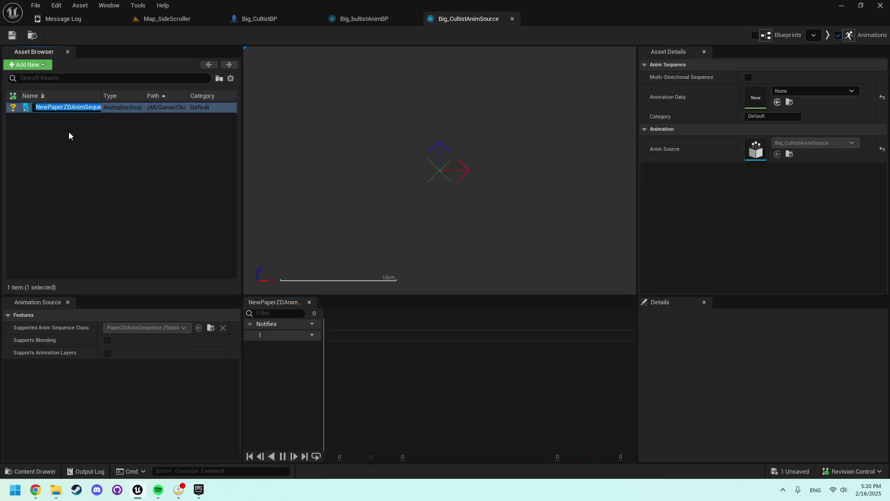
text(Big_Cultist)
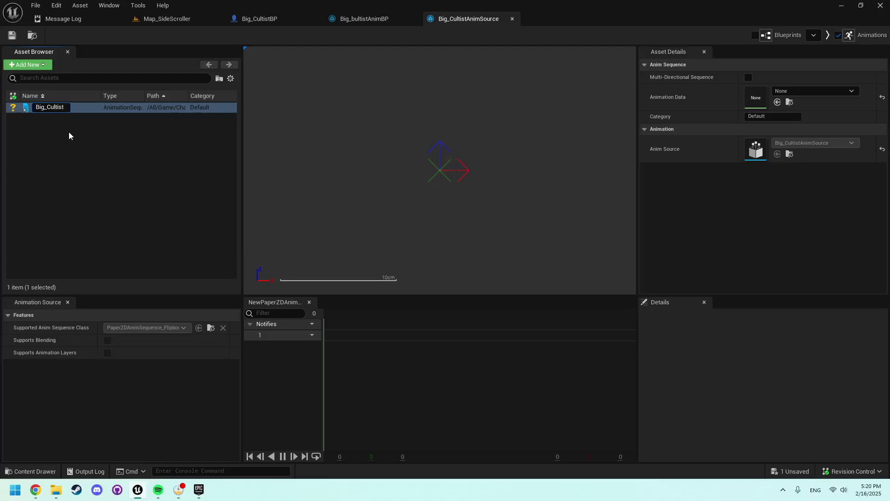
key(BackSpace)
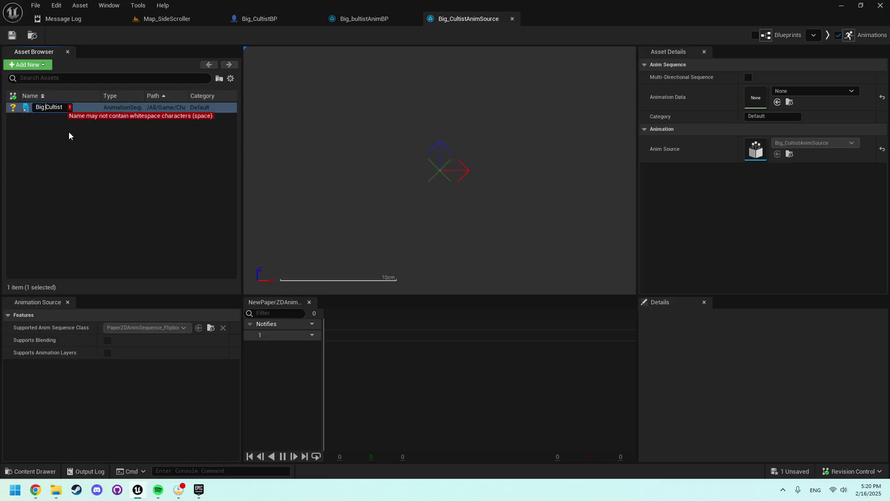
key(BackSpace)
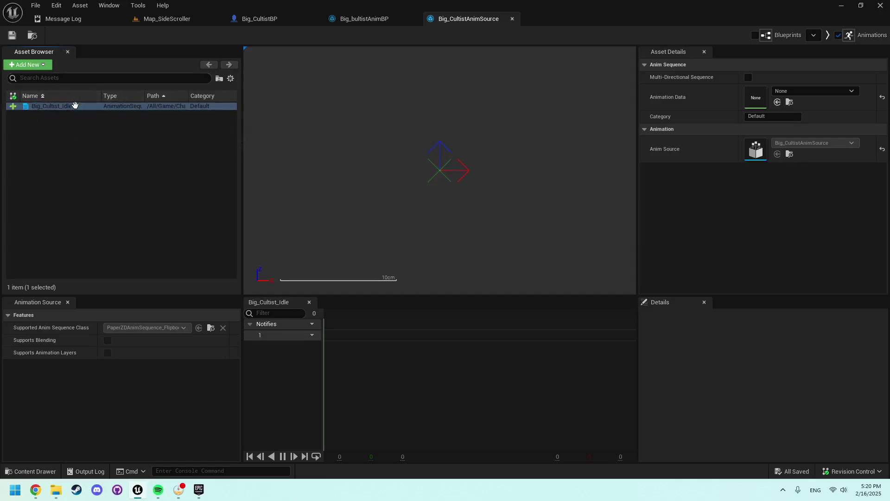
Assign the Big-Cultist_Idle flipbook as the sequence's animation data, then pause and recentre the preview
click(805, 90)
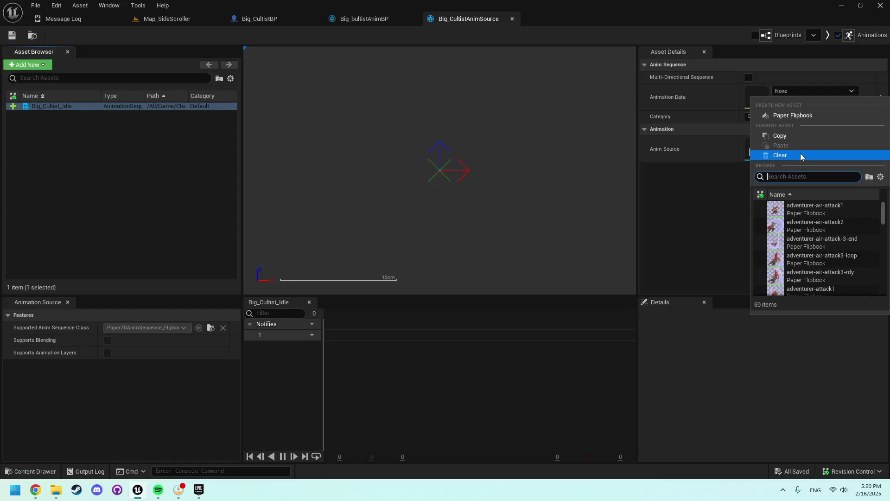
text(big)
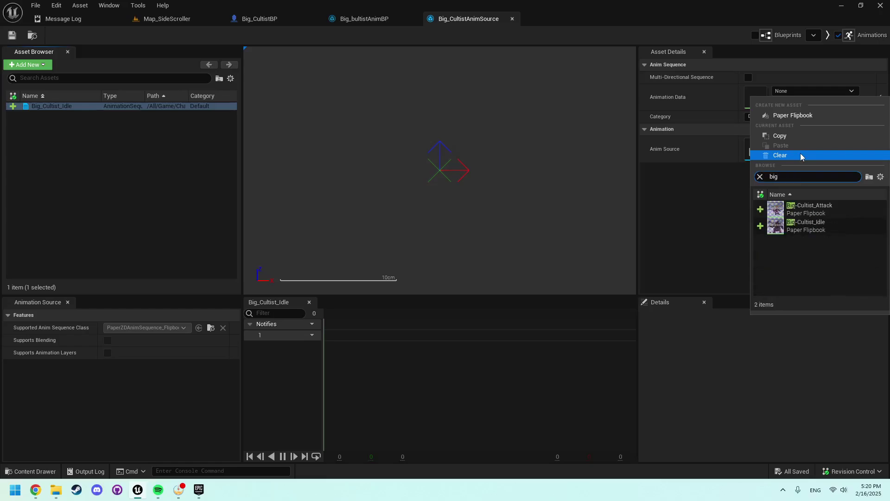
click(836, 226)
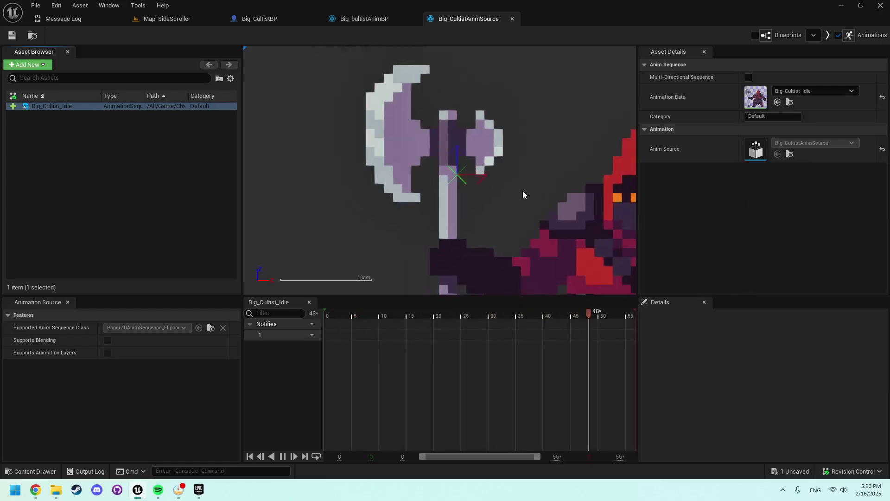
scroll(430, 174, down, 2)
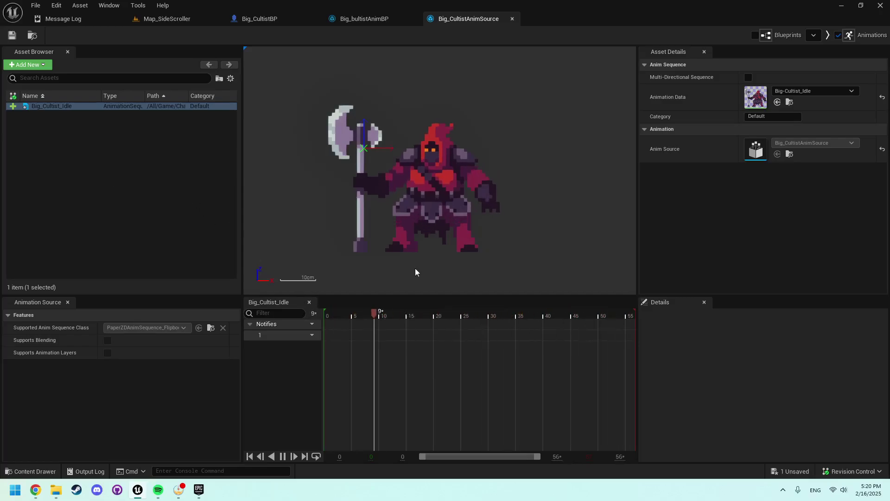
click(283, 457)
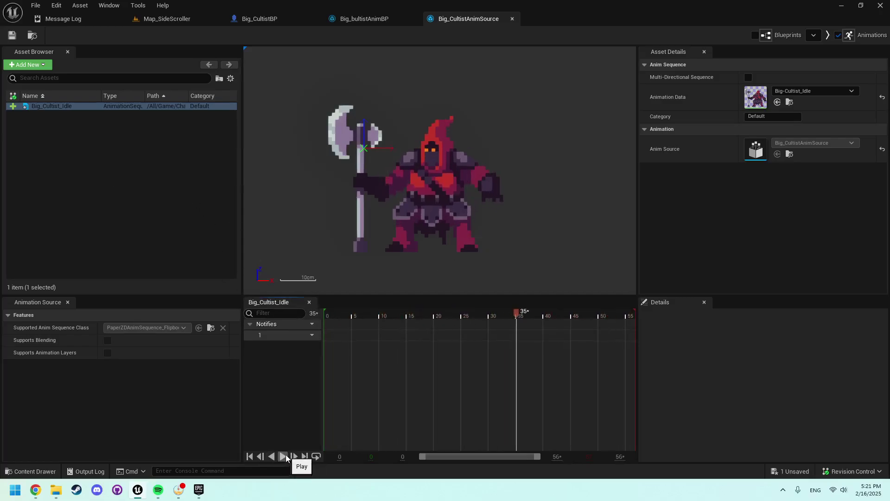
right_drag(441, 201, 439, 191)
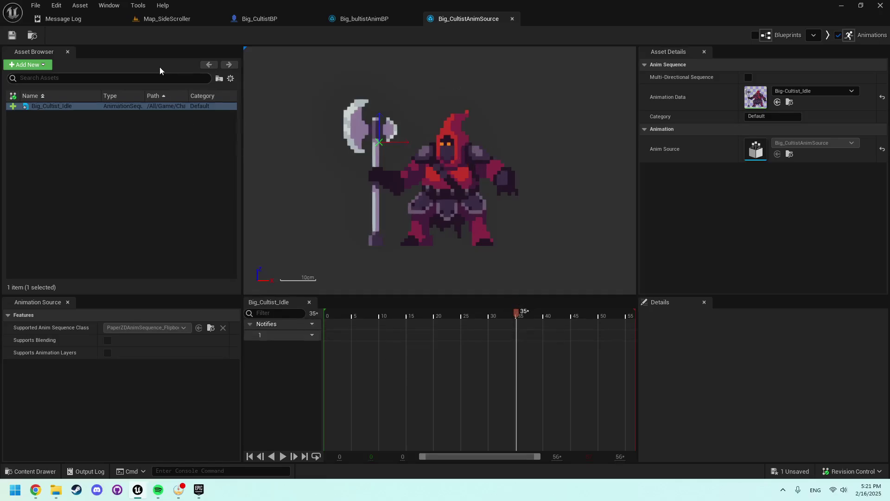
Switch back to the Big_CultistBP editor with the Big_Cultist folder contents open
click(364, 21)
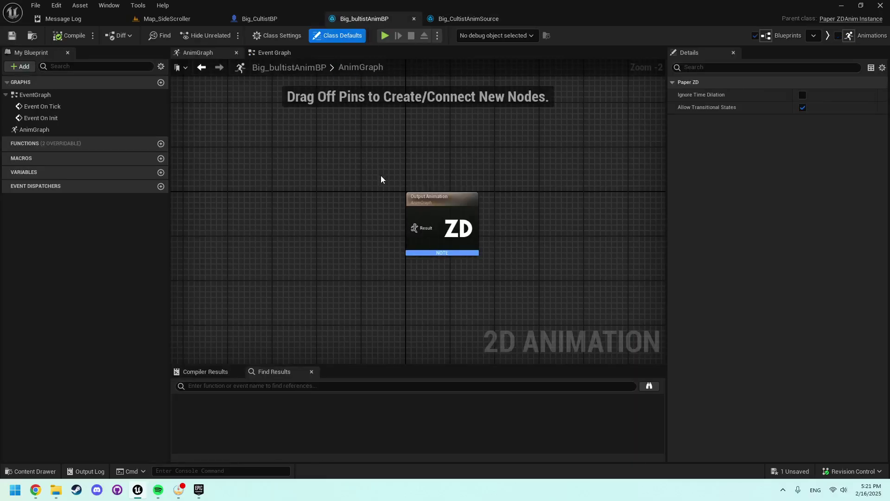
click(269, 21)
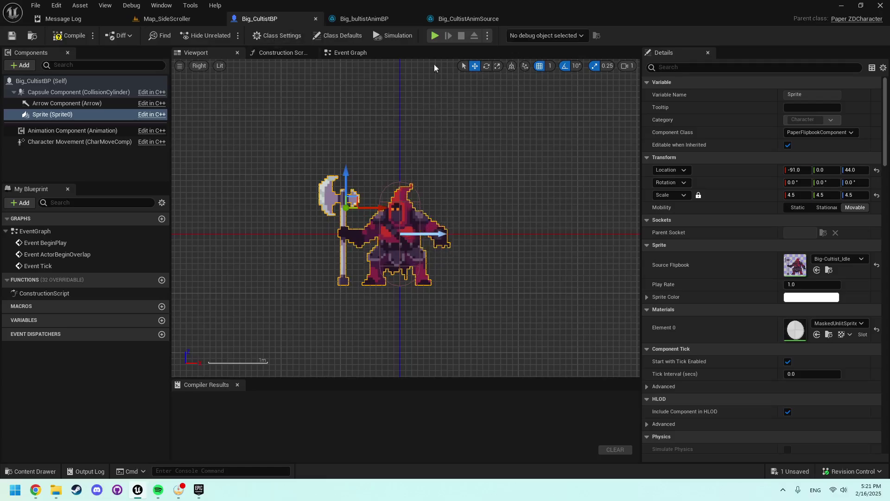
click(449, 21)
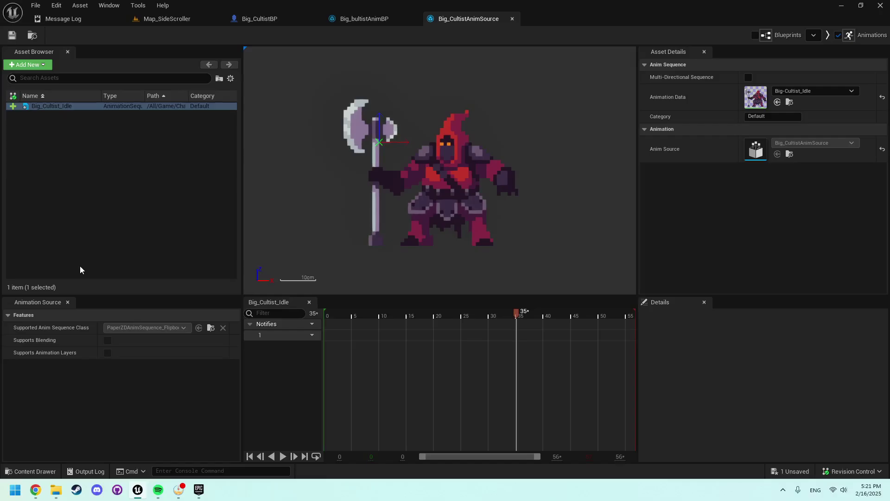
click(365, 20)
click(283, 20)
key(ctrl+space)
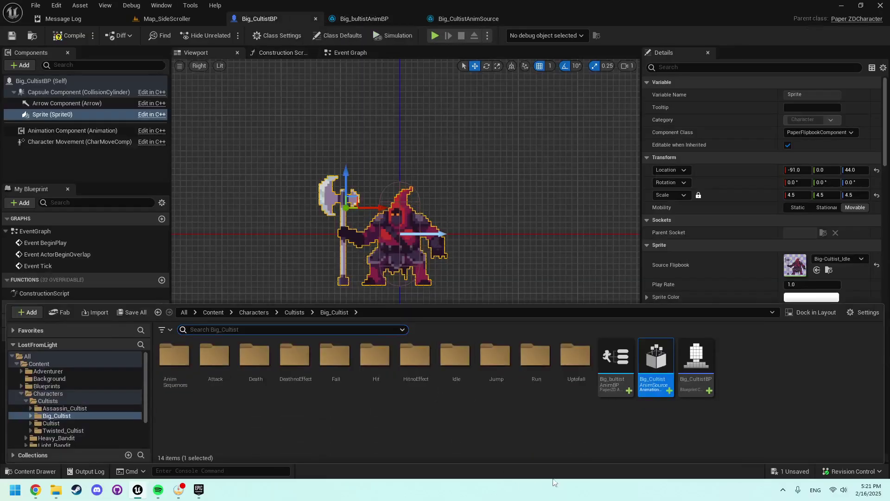
click(582, 431)
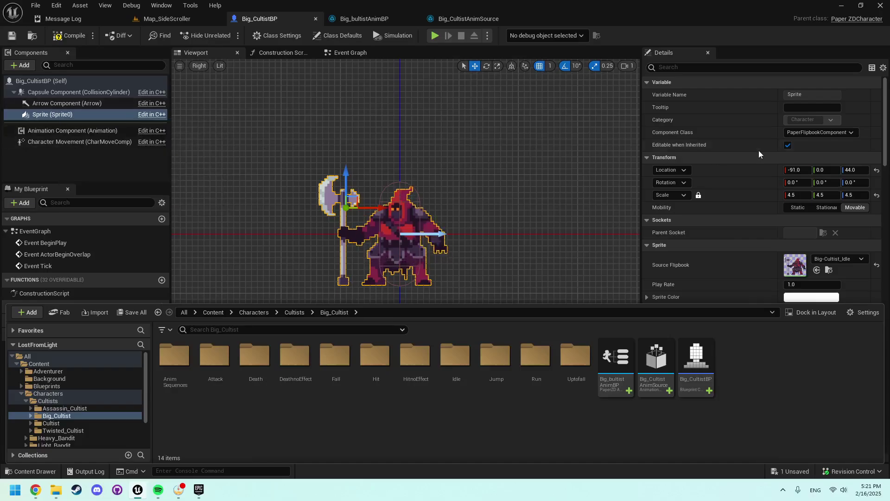
Set the Animation component's Anim Instance Class to Big_bultistAnimBP and save Big_CultistBP
click(49, 131)
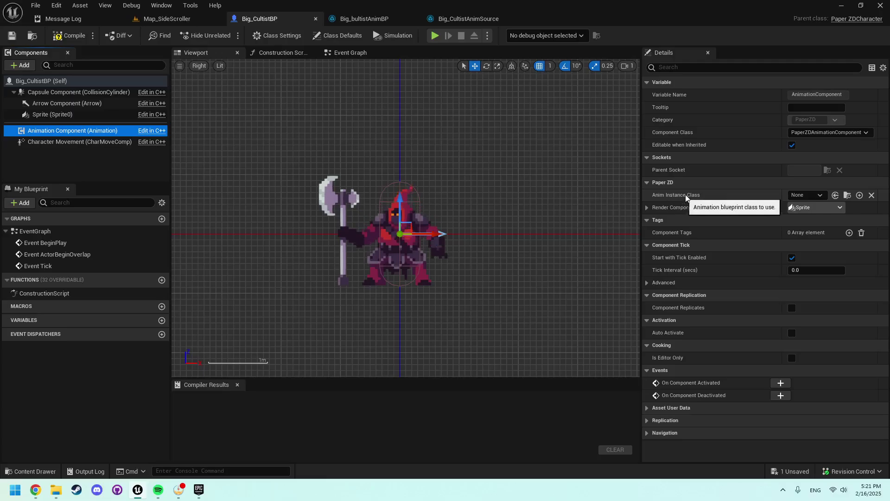
click(809, 195)
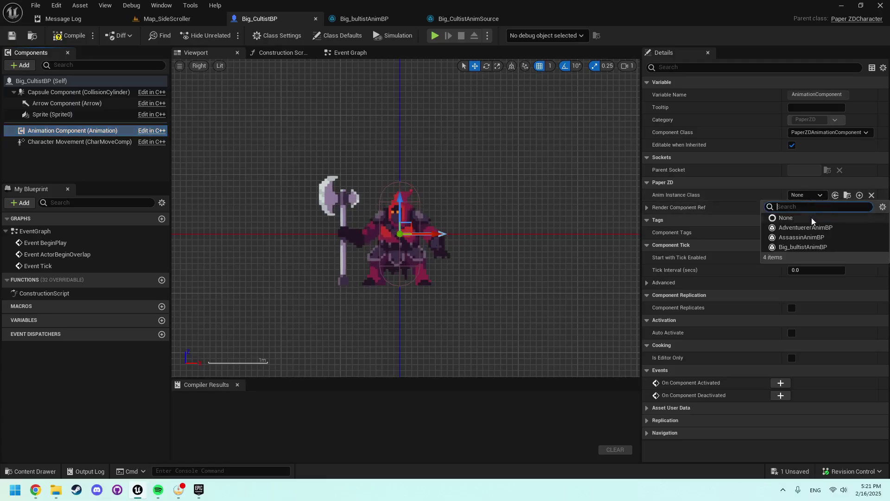
click(809, 247)
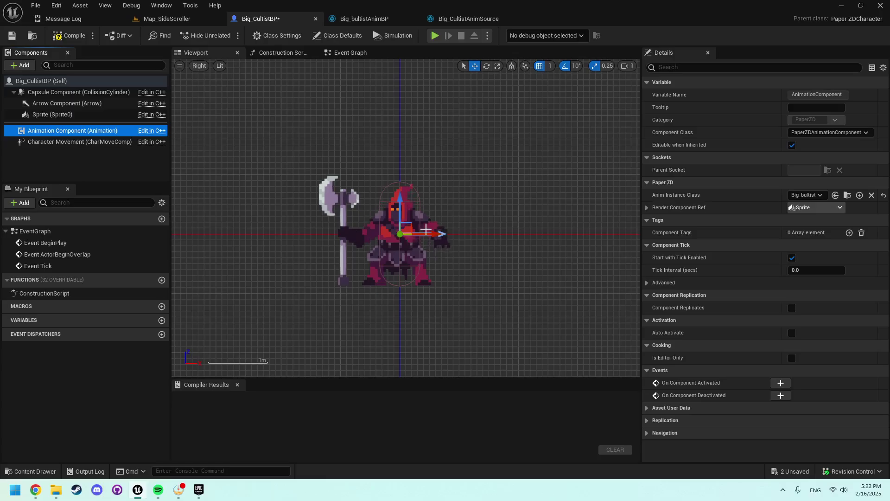
key(ctrl+s)
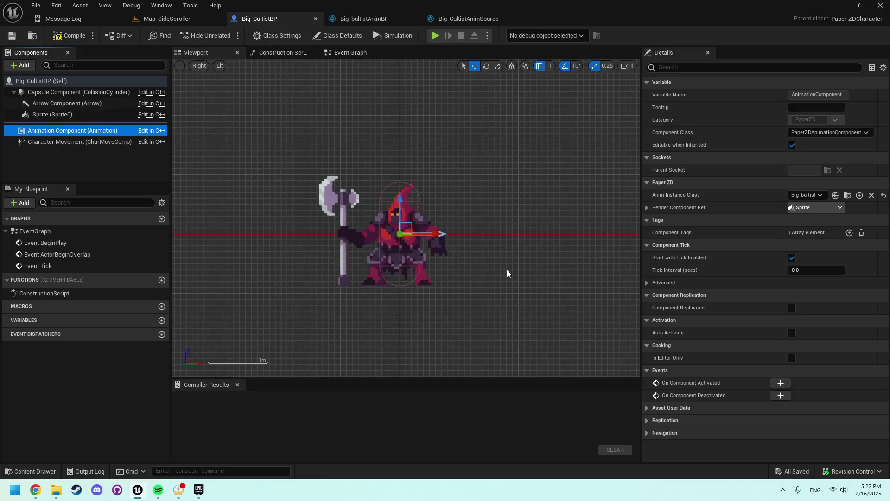